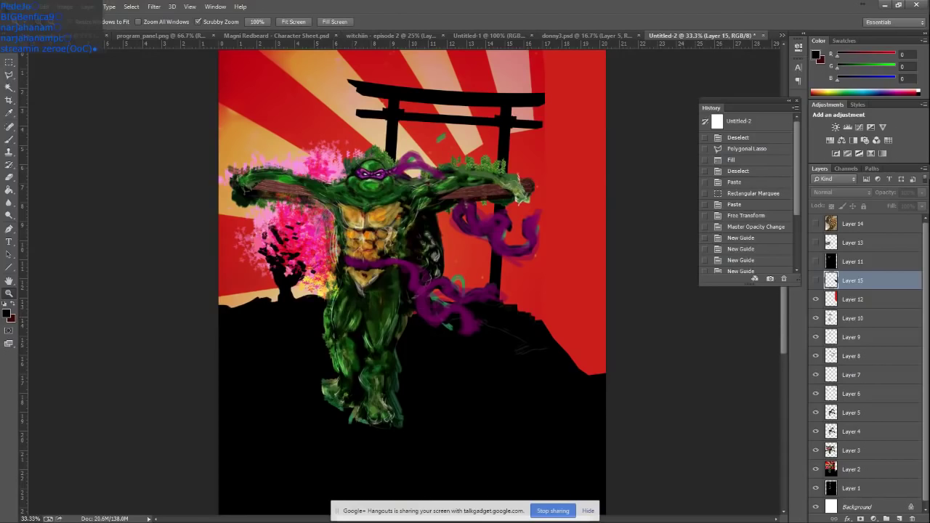
# Step: Create a new 3000 × 3000 px document with resolution 1
pyautogui.click(24, 6)
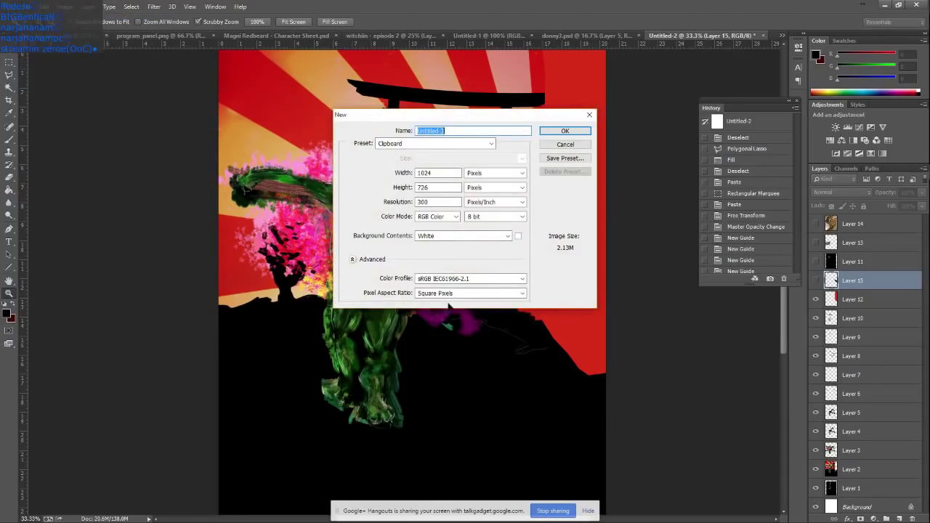
pyautogui.moveTo(449, 173); pyautogui.dragTo(417, 173)
pyautogui.write('3000')
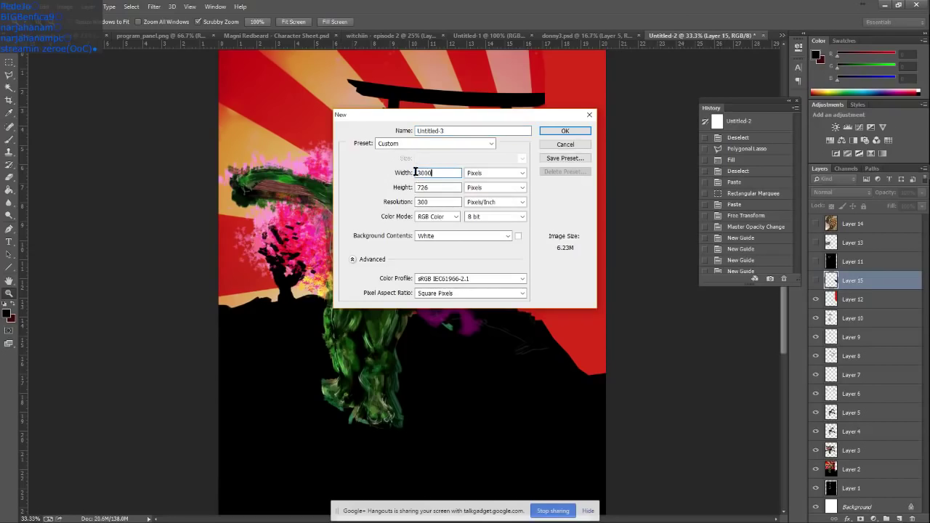
pyautogui.press('Tab')
pyautogui.write('300')
pyautogui.write('0')
pyautogui.press('Tab')
pyautogui.write('1')
pyautogui.press('Return')
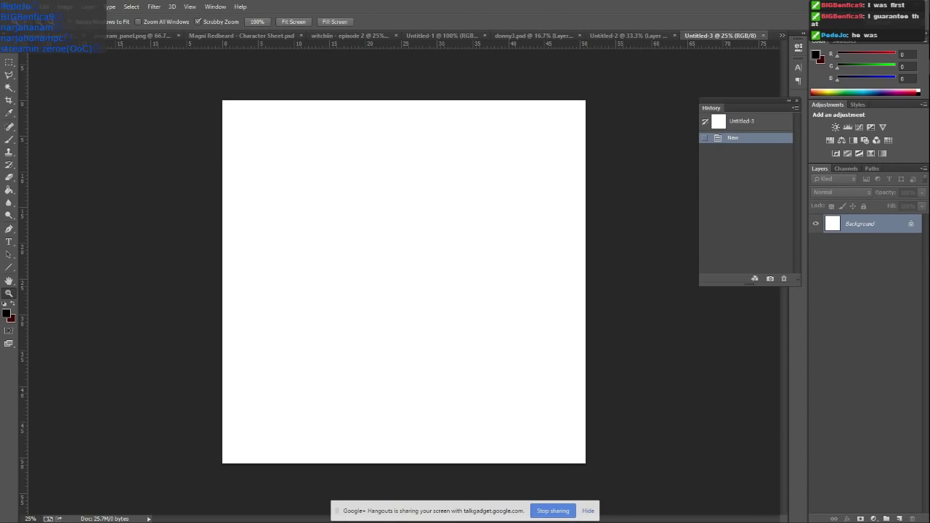
# Step: Paste the crest and scale it up to about 285% with Free Transform
pyautogui.hotkey('ctrl', 'v')
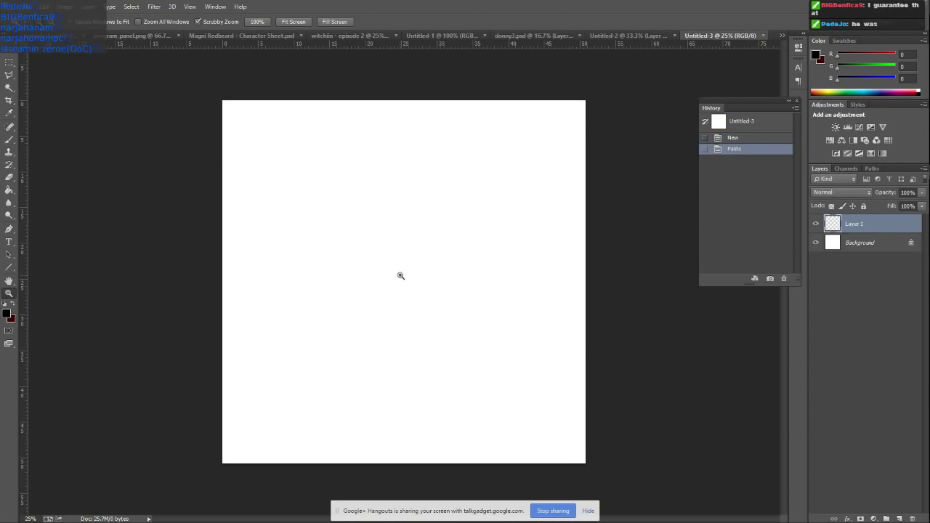
pyautogui.hotkey('ctrl', 't')
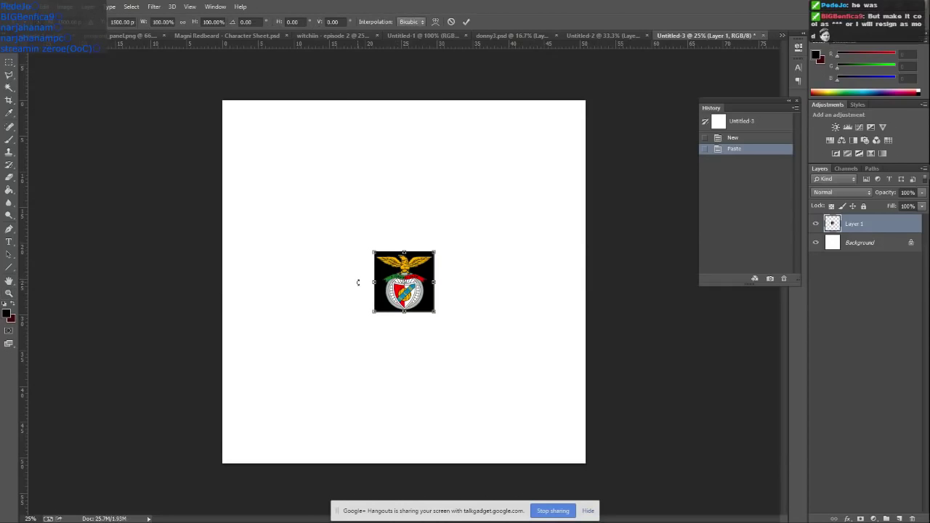
pyautogui.moveTo(374, 252); pyautogui.dragTo(249, 149)
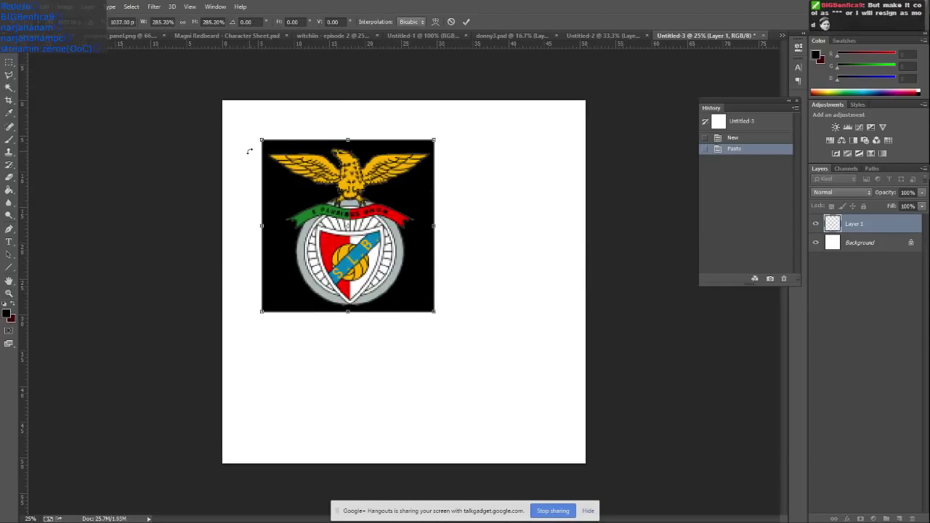
pyautogui.press('Return')
pyautogui.press('z')
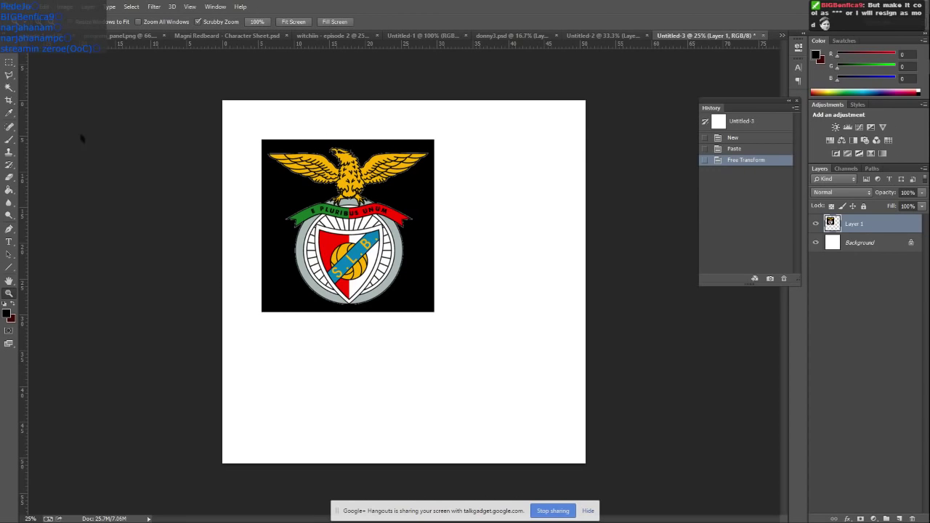
pyautogui.click(286, 192)
# Step: Delete the crest's black background with the Magic Wand and deselect
pyautogui.click(9, 88)
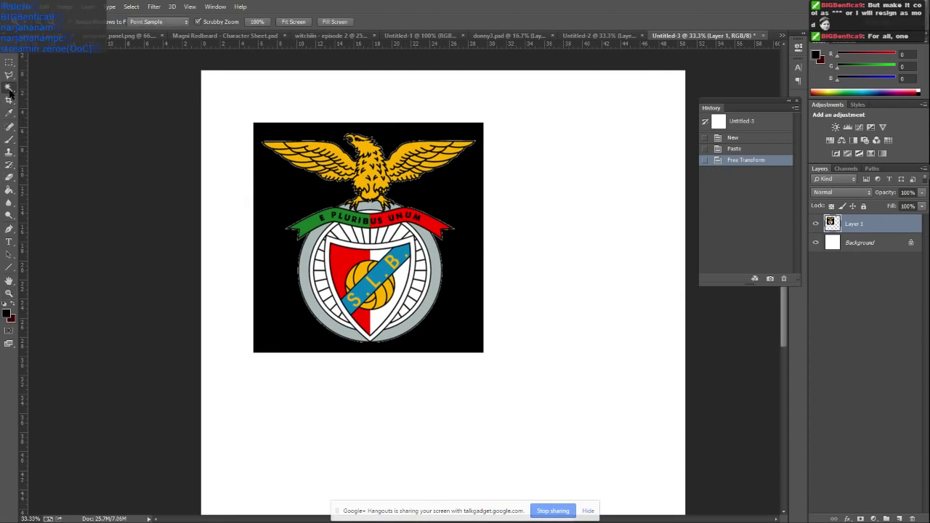
pyautogui.click(281, 193)
pyautogui.press('Delete')
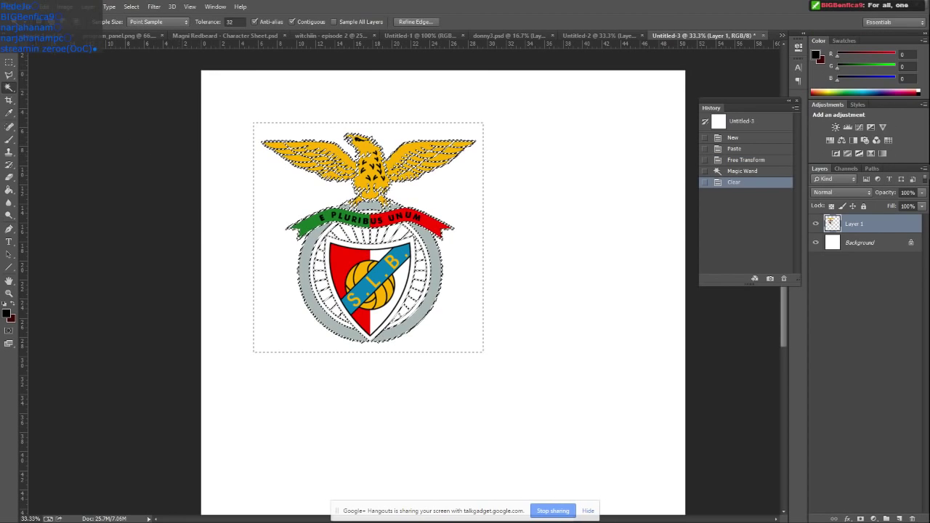
pyautogui.press('m')
pyautogui.hotkey('ctrl', 'd')
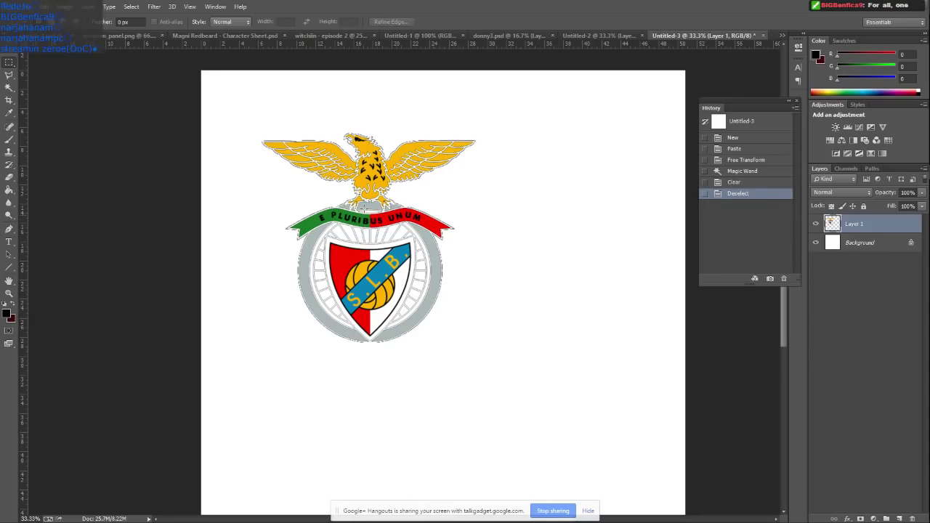
pyautogui.click(8, 241)
pyautogui.click(234, 98)
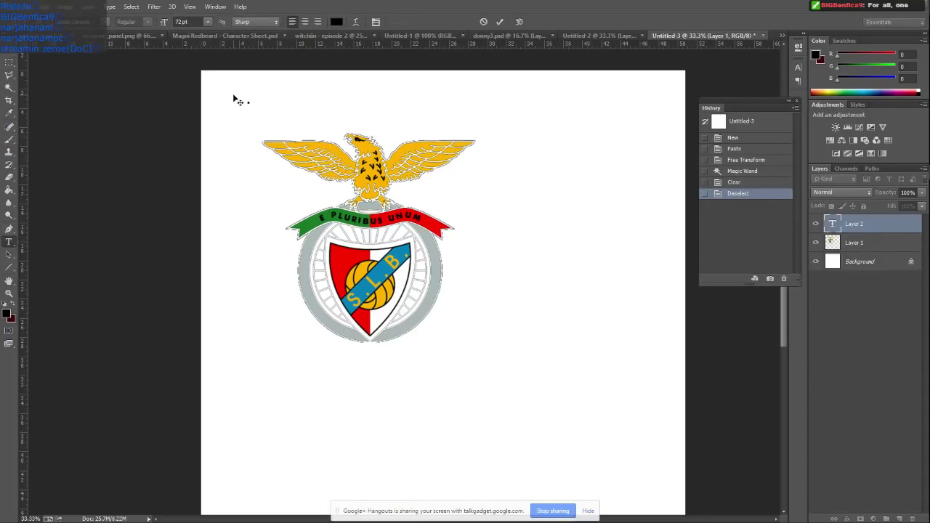
# Step: Type a two-line note: the requester's username, then 'draw an awesome benfica logo'
pyautogui.write('reques')
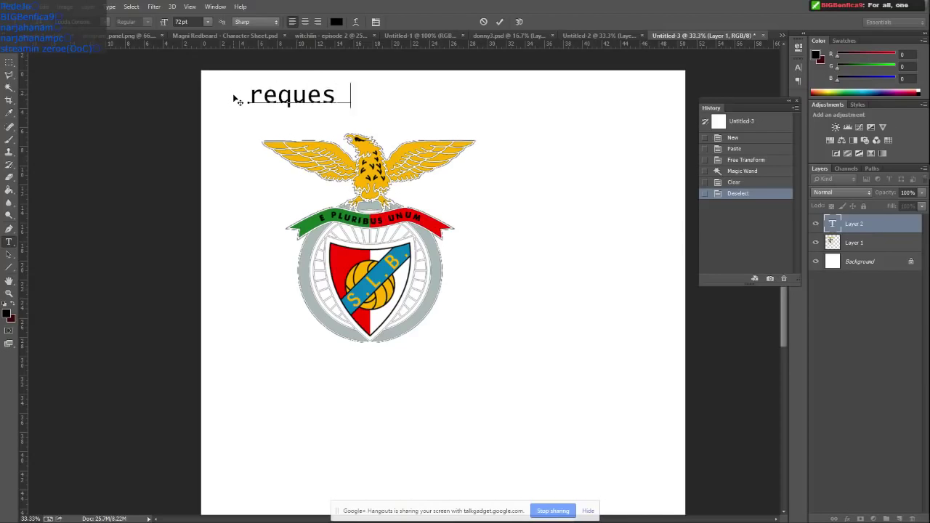
pyautogui.write('t - BIGb')
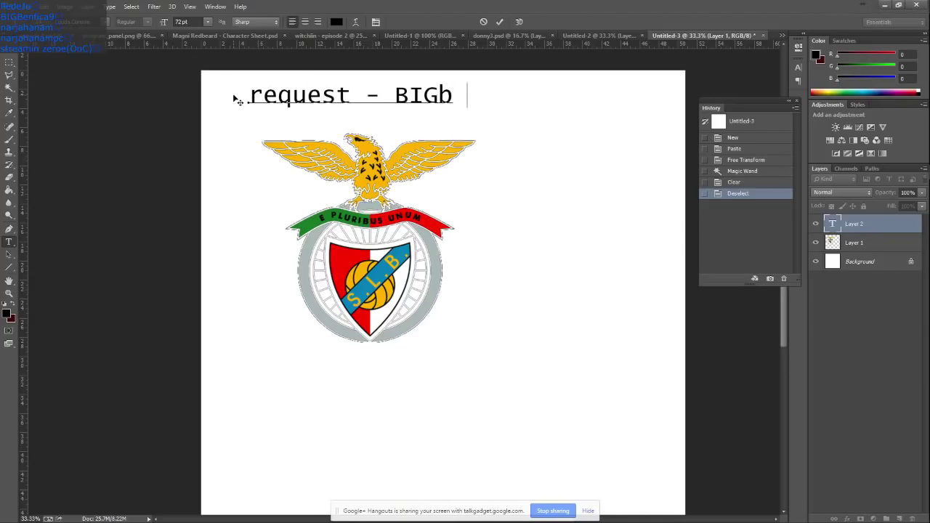
pyautogui.write('enfica8')
pyautogui.press('BackSpace')
pyautogui.write('0')
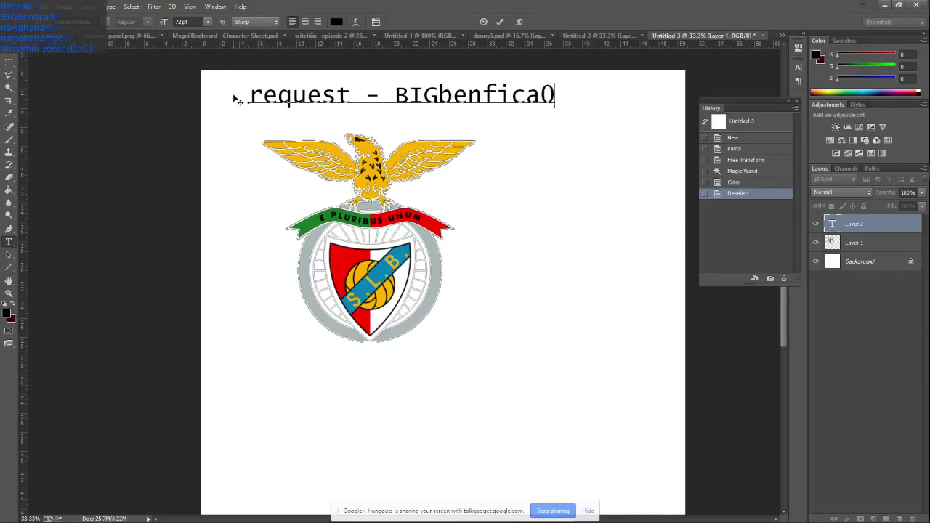
pyautogui.press('BackSpace')
pyautogui.write('9')
pyautogui.press('Return')
pyautogui.write('draw ')
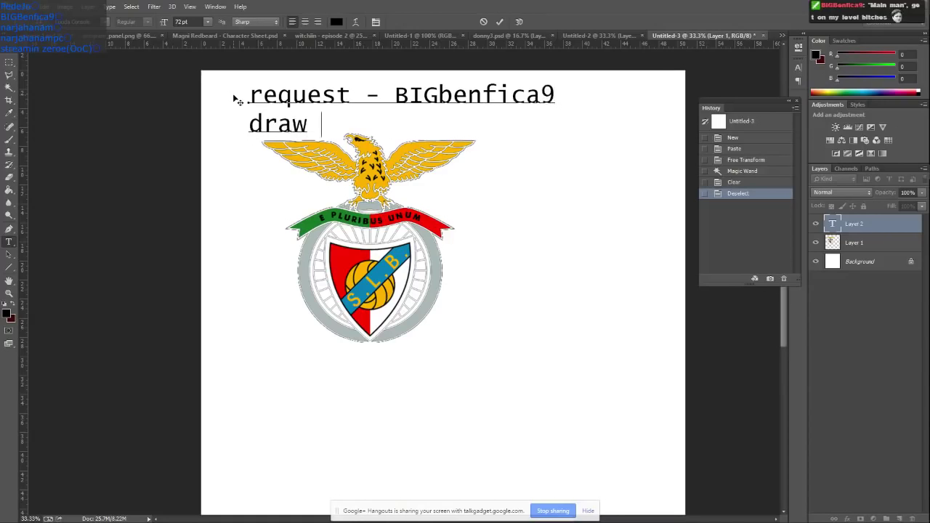
pyautogui.write('an awesome be')
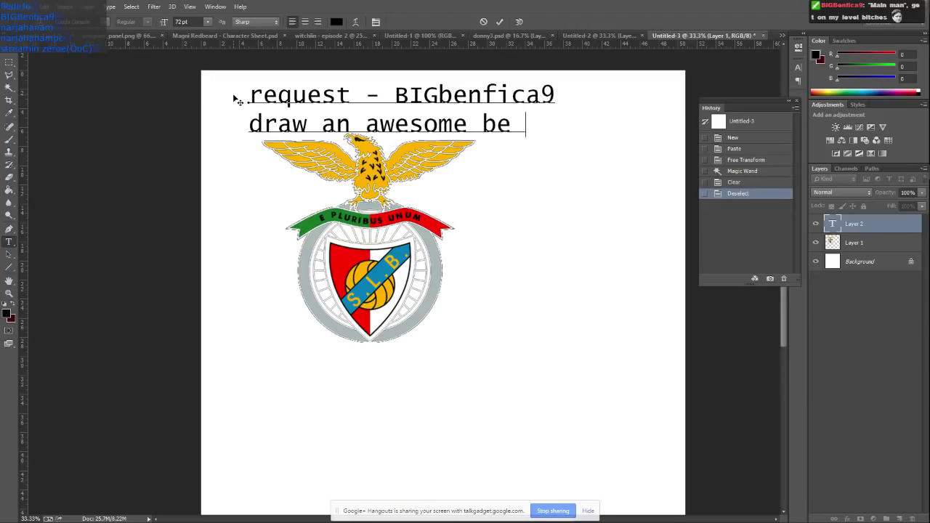
pyautogui.press('BackSpace')
pyautogui.write('nfica l')
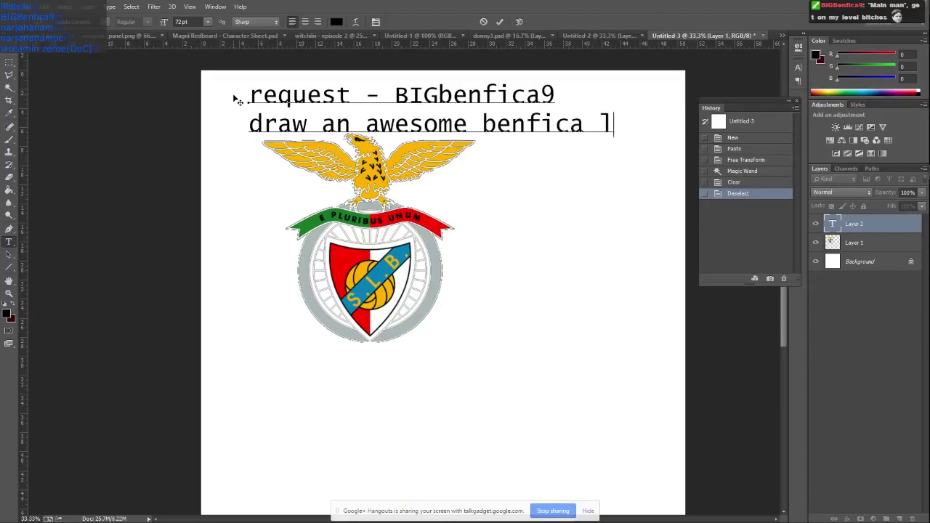
pyautogui.write('ogo')
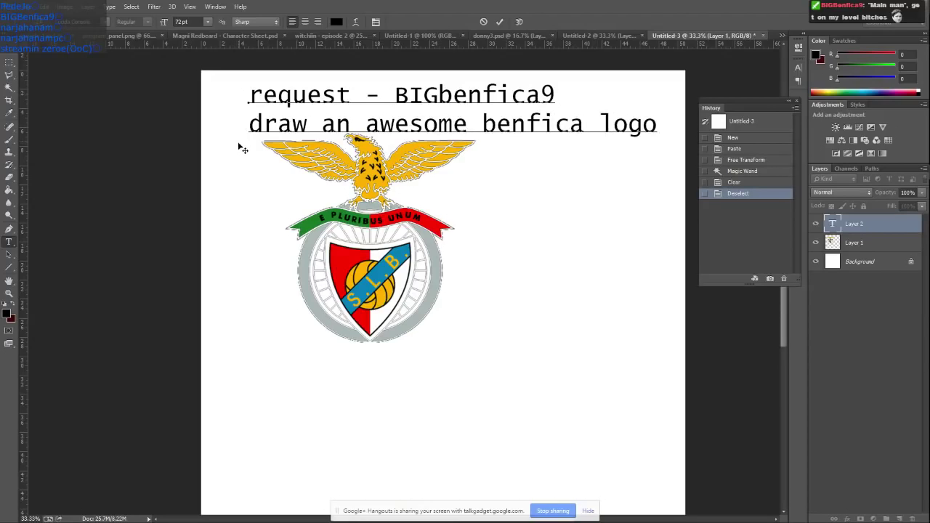
pyautogui.click(871, 244)
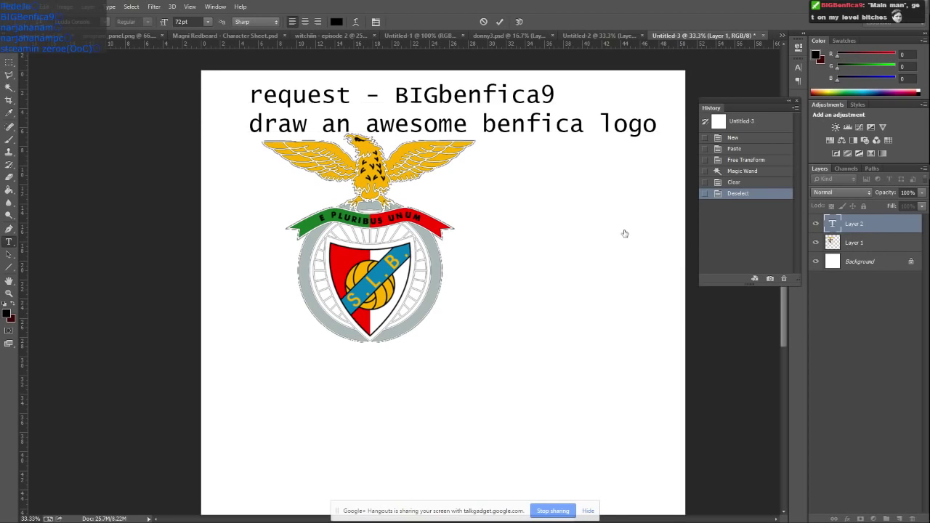
pyautogui.click(12, 64)
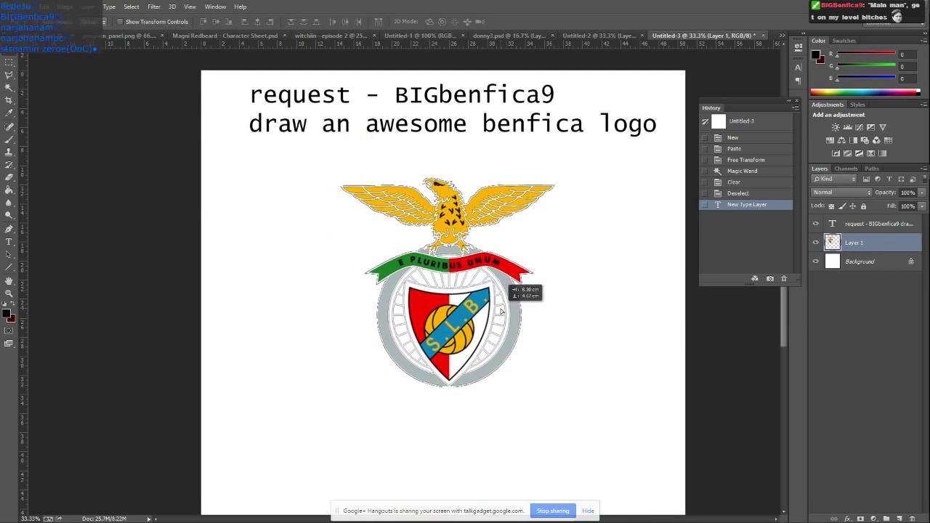
# Step: Move the crest to the upper left, scale it to about 67%, and add a new layer
pyautogui.moveTo(426, 264); pyautogui.dragTo(500, 300)
pyautogui.hotkey('ctrl', '-')
pyautogui.hotkey('ctrl', '-')
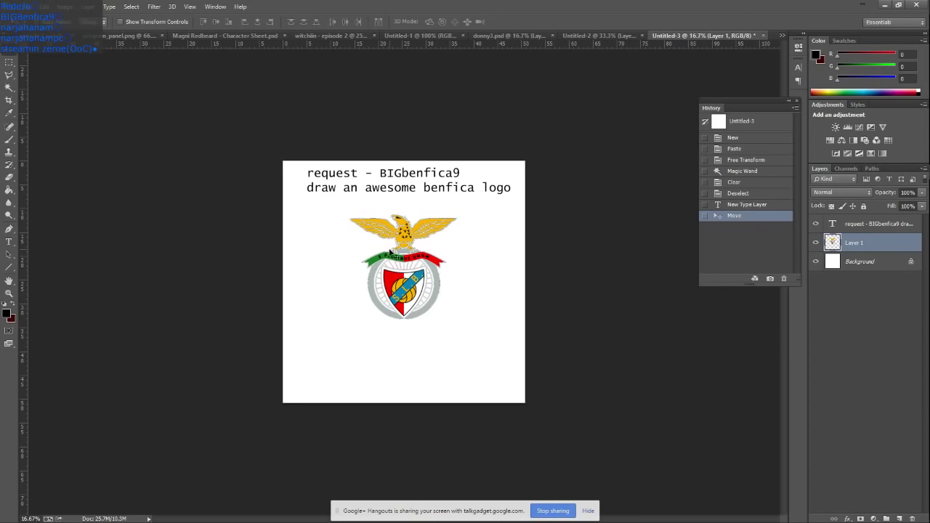
pyautogui.moveTo(393, 251); pyautogui.dragTo(326, 240)
pyautogui.hotkey('ctrl', 't')
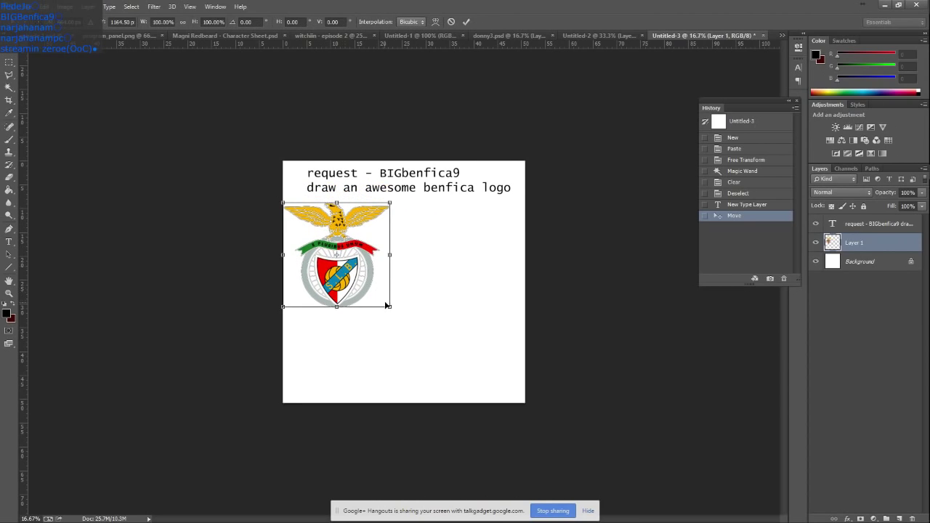
pyautogui.moveTo(390, 307); pyautogui.dragTo(342, 266)
pyautogui.press('Return')
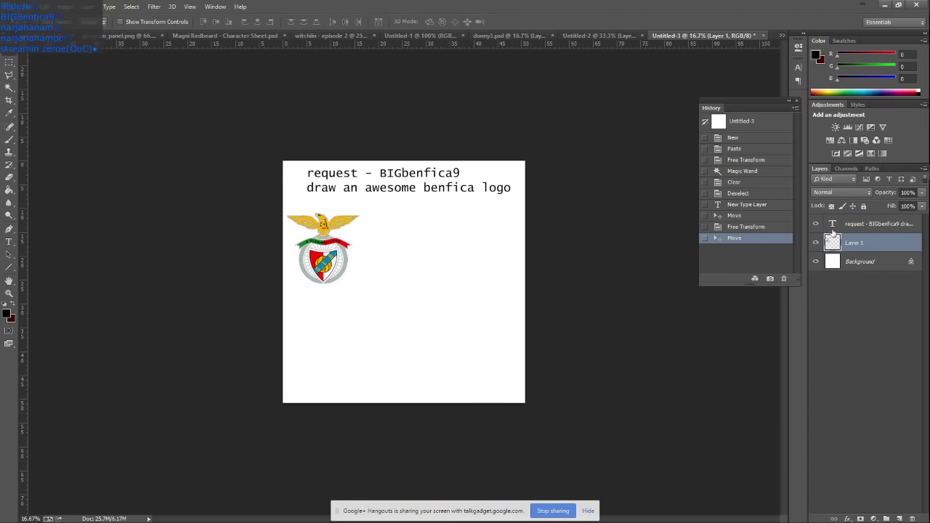
pyautogui.hotkey('ctrl', 'shift', 'n')
# Step: Confirm Layer 2 and set the Brush Tool to 64% opacity
pyautogui.press('Return')
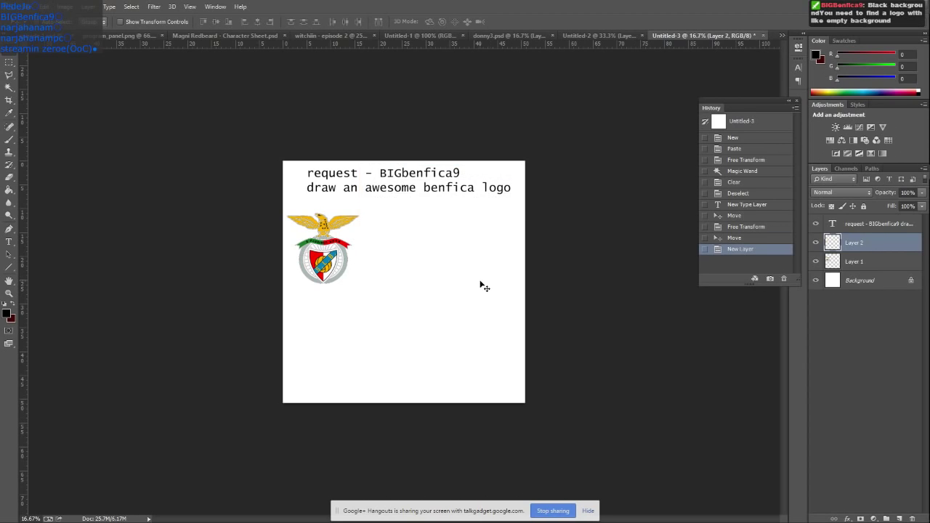
pyautogui.press('b')
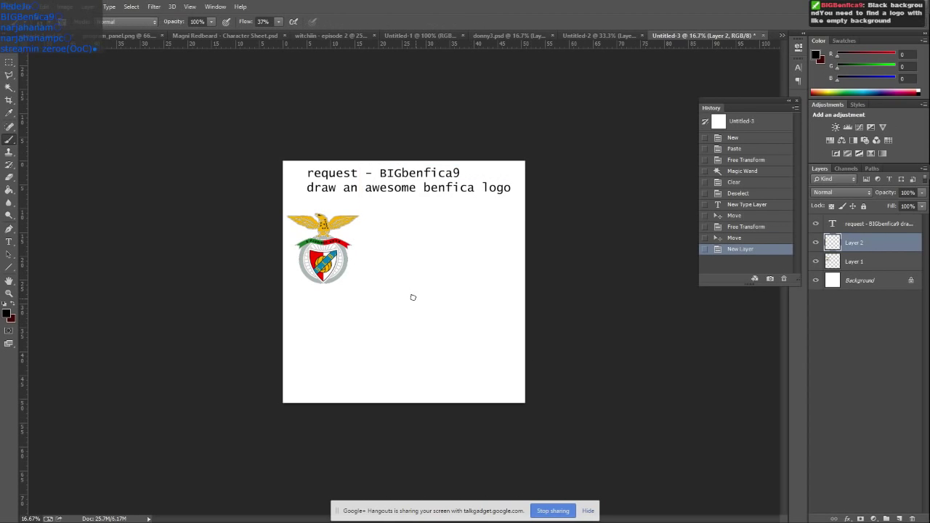
pyautogui.hotkey('ctrl', '+')
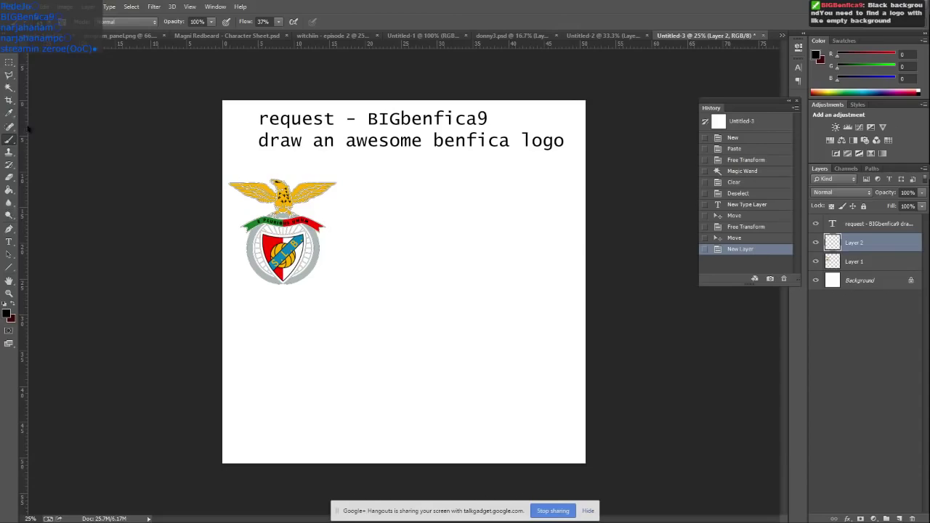
pyautogui.rightClick(10, 139)
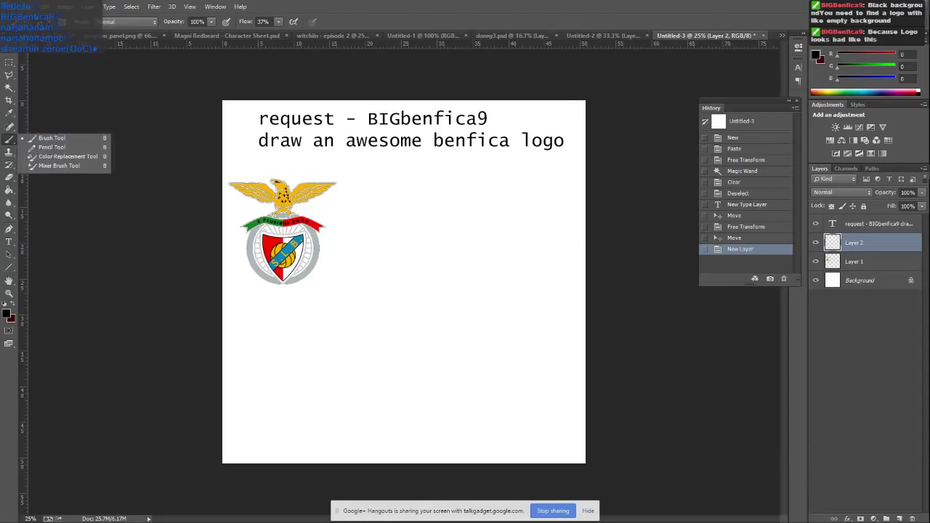
pyautogui.click(40, 21)
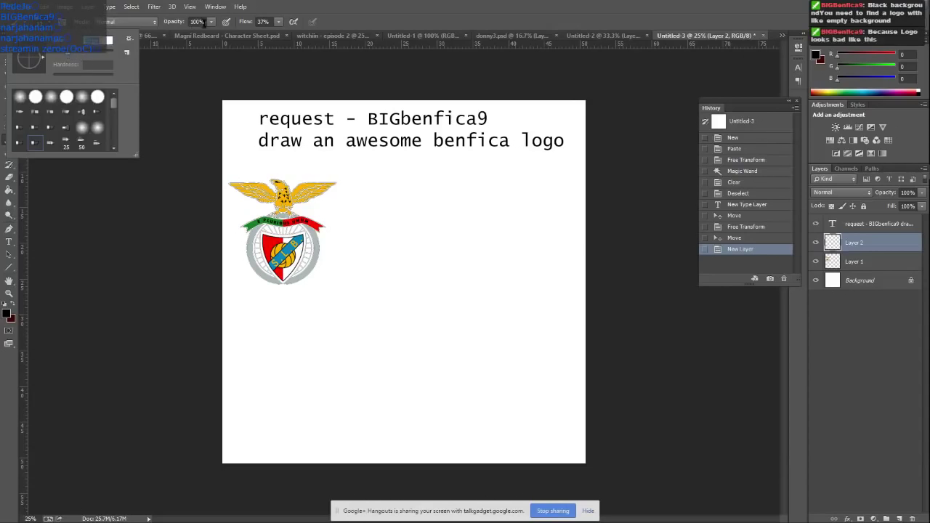
pyautogui.moveTo(212, 21); pyautogui.dragTo(195, 34)
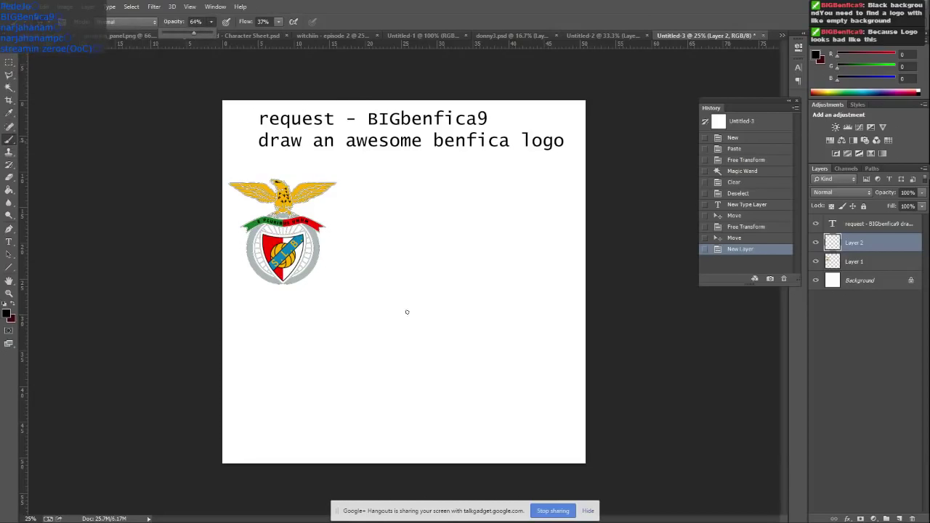
# Step: Sketch the eagle's wings, head, chest and talons perched on a curling banner
pyautogui.moveTo(405, 284)
pyautogui.mouseDown()
pyautogui.moveTo(467, 236)
pyautogui.moveTo(521, 222)
pyautogui.moveTo(482, 252)
pyautogui.moveTo(476, 281)
pyautogui.moveTo(412, 304)
pyautogui.moveTo(369, 249)
pyautogui.moveTo(350, 297)
pyautogui.moveTo(366, 304)
pyautogui.moveTo(383, 294)
pyautogui.moveTo(389, 306)
pyautogui.moveTo(372, 324)
pyautogui.moveTo(401, 330)
pyautogui.moveTo(361, 336)
pyautogui.moveTo(377, 338)
pyautogui.moveTo(375, 353)
pyautogui.moveTo(411, 327)
pyautogui.moveTo(421, 347)
pyautogui.moveTo(412, 352)
pyautogui.moveTo(421, 335)
pyautogui.moveTo(413, 325)
pyautogui.mouseUp()
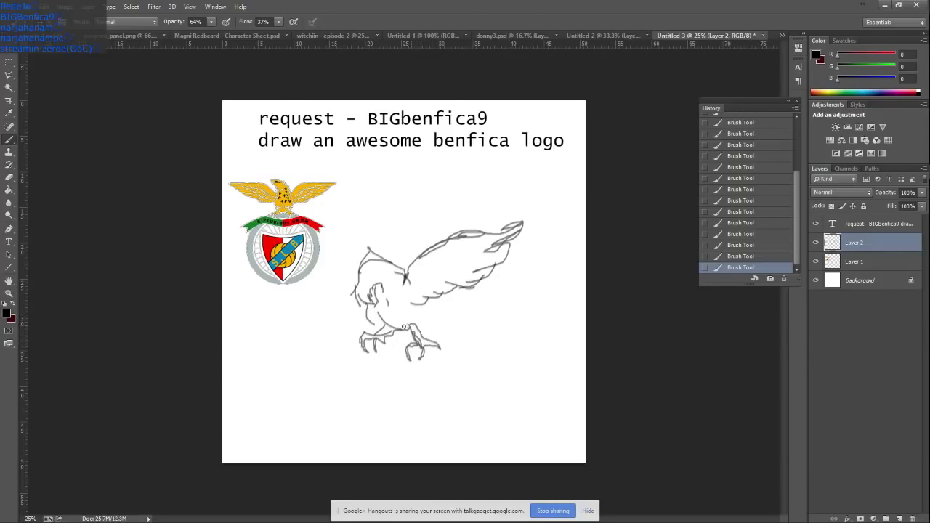
pyautogui.moveTo(343, 333)
pyautogui.mouseDown()
pyautogui.moveTo(317, 347)
pyautogui.moveTo(303, 331)
pyautogui.mouseUp()
pyautogui.moveTo(375, 347)
pyautogui.mouseDown()
pyautogui.moveTo(369, 342)
pyautogui.moveTo(439, 364)
pyautogui.moveTo(464, 348)
pyautogui.moveTo(488, 349)
pyautogui.mouseUp()
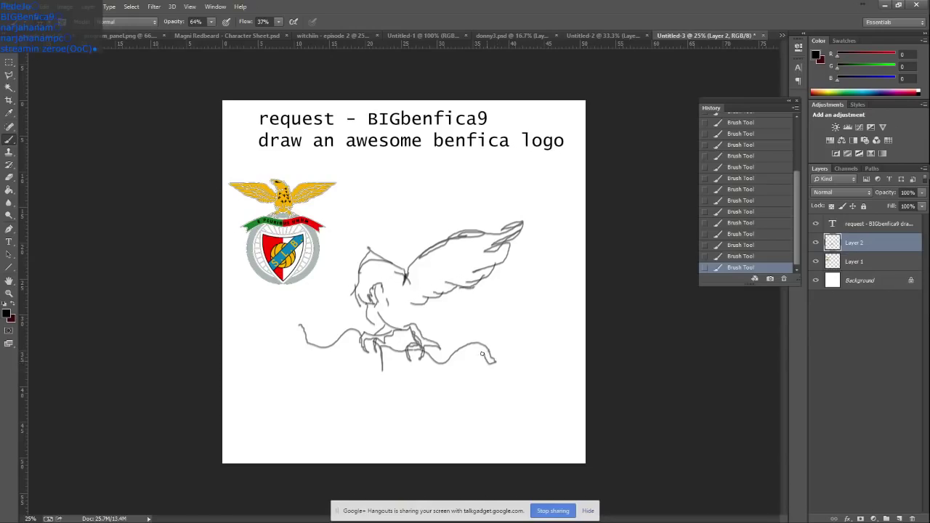
pyautogui.moveTo(482, 354)
pyautogui.mouseDown()
pyautogui.moveTo(479, 365)
pyautogui.moveTo(497, 375)
pyautogui.moveTo(461, 367)
pyautogui.moveTo(448, 387)
pyautogui.moveTo(429, 372)
pyautogui.mouseUp()
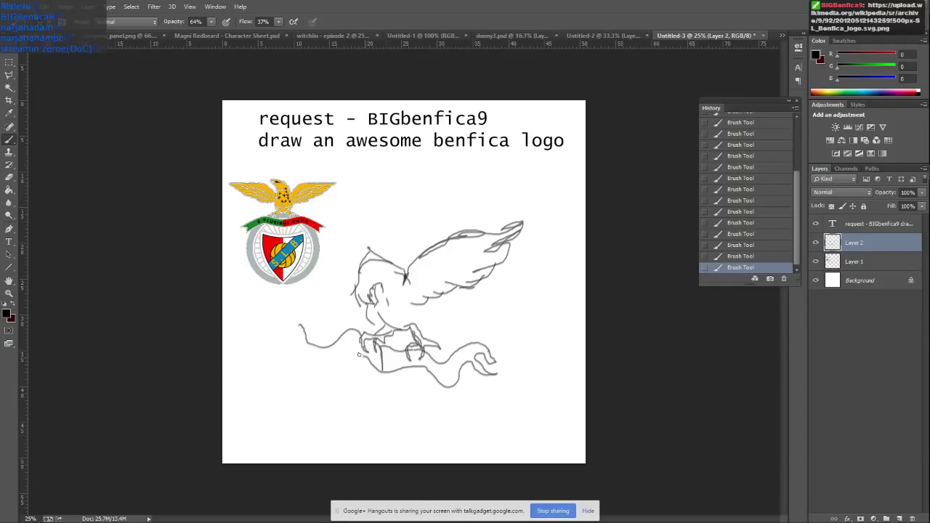
pyautogui.moveTo(342, 349)
pyautogui.mouseDown()
pyautogui.moveTo(325, 362)
pyautogui.moveTo(285, 343)
pyautogui.moveTo(294, 318)
pyautogui.moveTo(314, 327)
pyautogui.mouseUp()
pyautogui.moveTo(393, 261)
pyautogui.mouseDown()
pyautogui.moveTo(359, 199)
pyautogui.moveTo(347, 242)
pyautogui.moveTo(353, 277)
pyautogui.mouseUp()
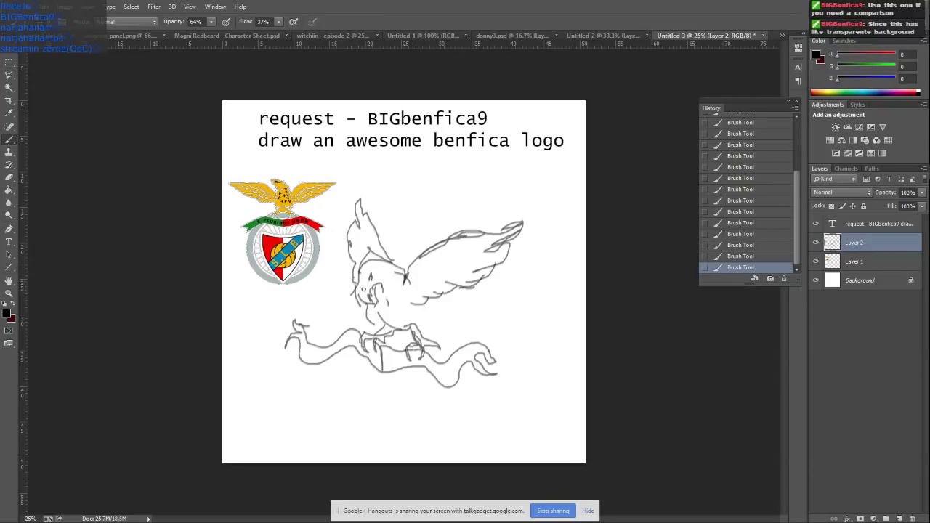
pyautogui.moveTo(358, 282)
pyautogui.mouseDown()
pyautogui.moveTo(371, 304)
pyautogui.moveTo(375, 293)
pyautogui.moveTo(389, 299)
pyautogui.mouseUp()
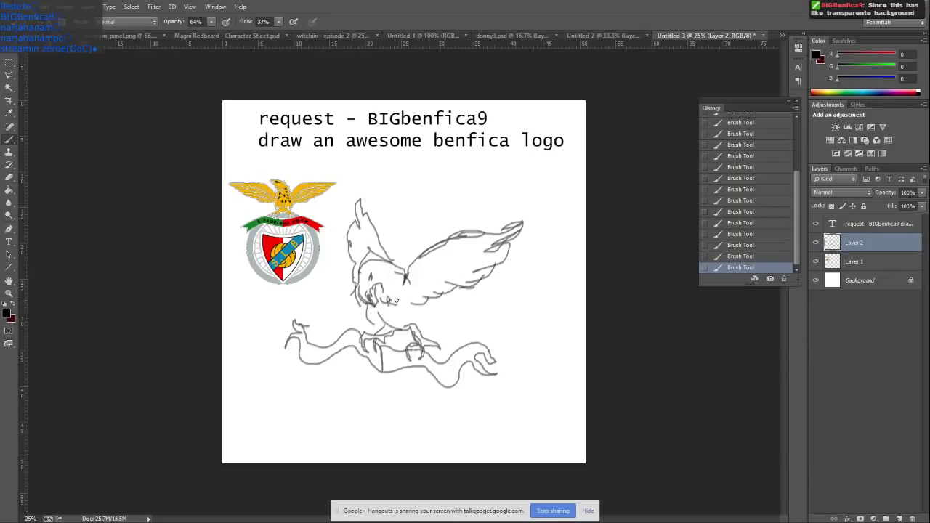
pyautogui.moveTo(427, 304)
pyautogui.mouseDown()
pyautogui.moveTo(451, 301)
pyautogui.moveTo(440, 292)
pyautogui.moveTo(470, 311)
pyautogui.moveTo(437, 327)
pyautogui.mouseUp()
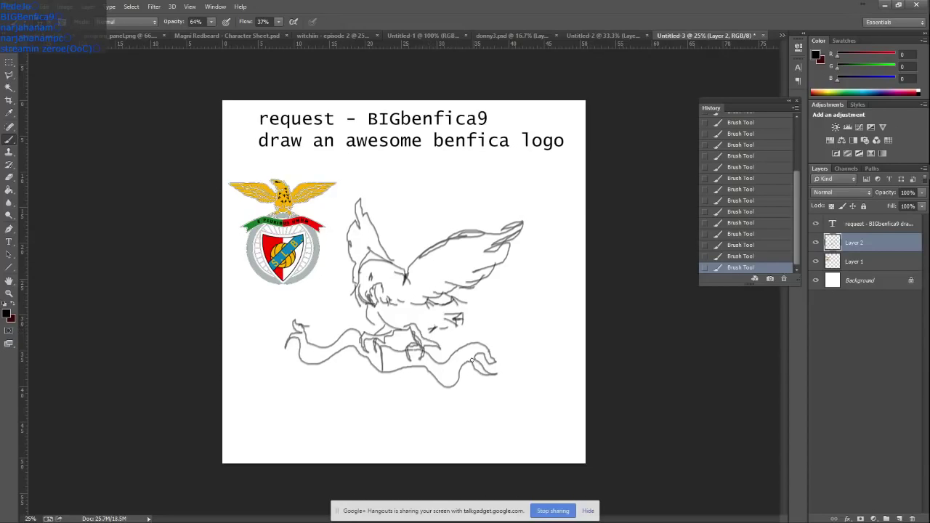
pyautogui.click(65, 6)
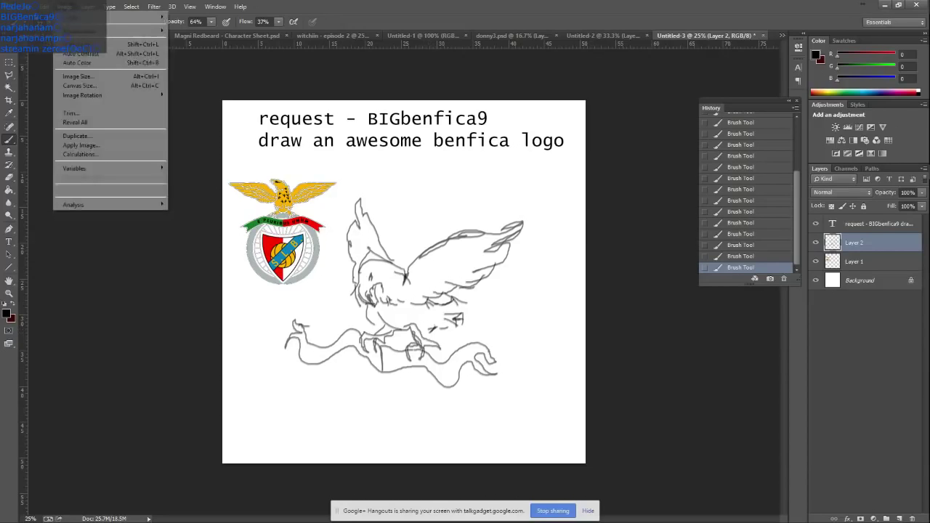
# Step: Increase the canvas height from 50.8 to 70 in Canvas Size
pyautogui.press('Escape')
pyautogui.click(11, 319)
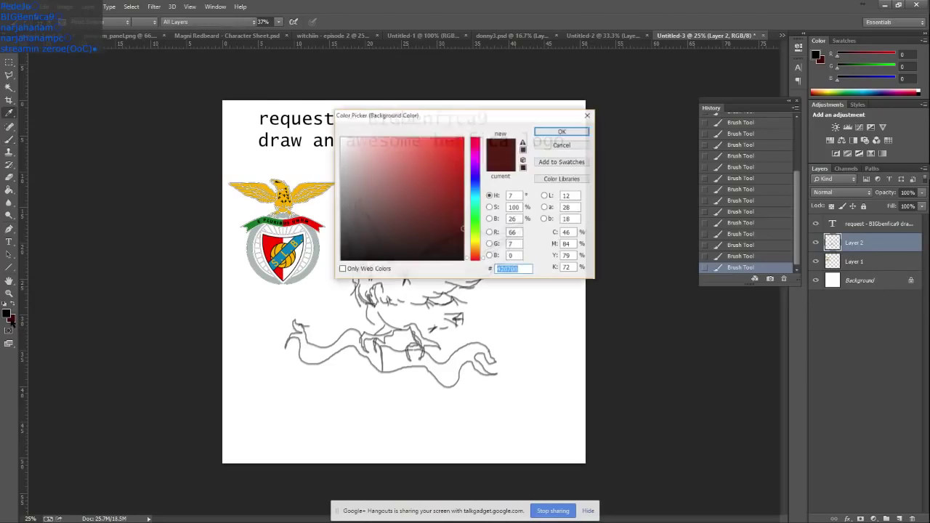
pyautogui.press('Escape')
pyautogui.click(66, 6)
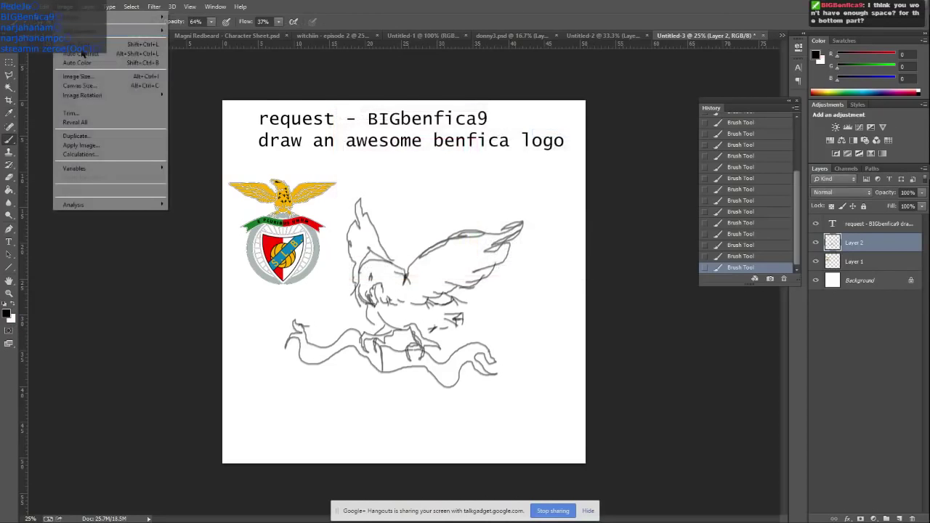
pyautogui.click(98, 85)
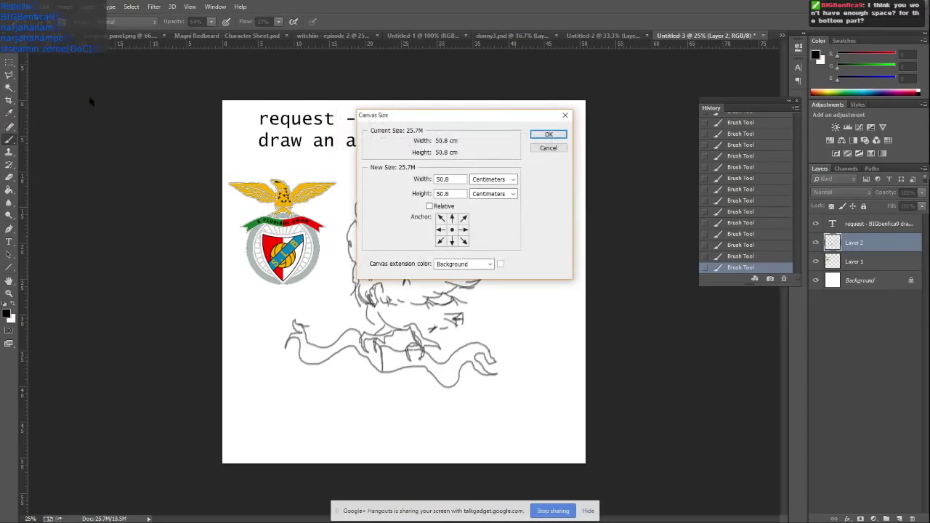
pyautogui.click(449, 194)
pyautogui.moveTo(450, 193); pyautogui.dragTo(411, 197)
pyautogui.write('70')
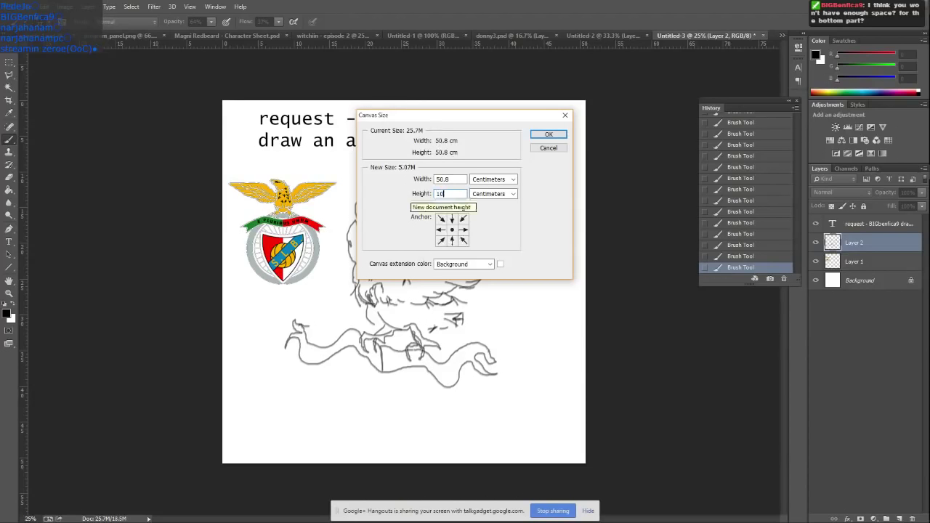
pyautogui.press('Return')
pyautogui.scroll(-3, 512, 331)
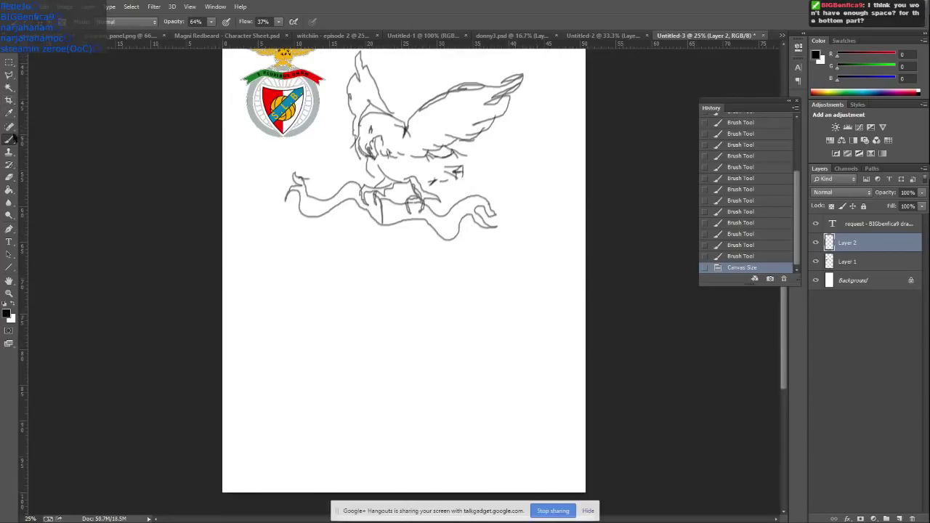
# Step: Sketch the shield outline with its curved top, sides and pointed tip
pyautogui.moveTo(353, 235); pyautogui.dragTo(457, 256)
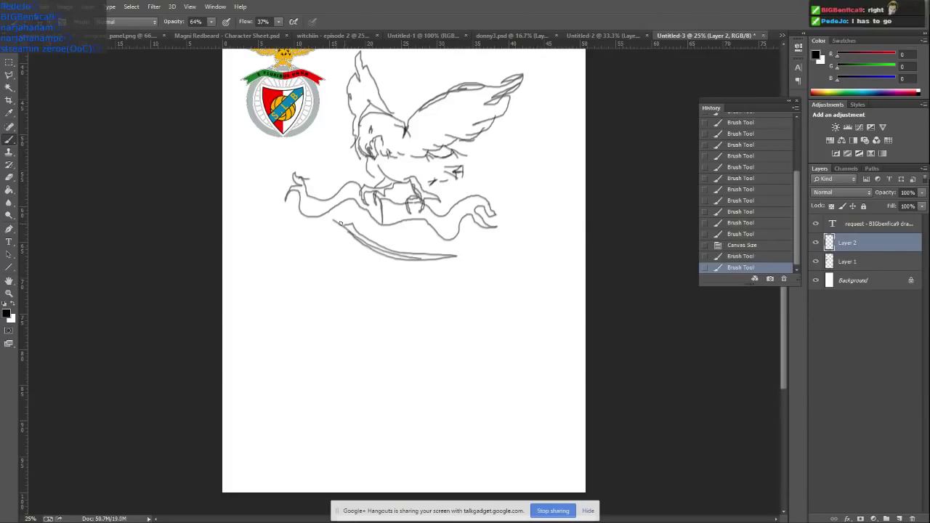
pyautogui.moveTo(340, 224)
pyautogui.mouseDown()
pyautogui.moveTo(328, 264)
pyautogui.moveTo(377, 397)
pyautogui.moveTo(345, 316)
pyautogui.mouseUp()
pyautogui.moveTo(384, 400); pyautogui.dragTo(391, 368)
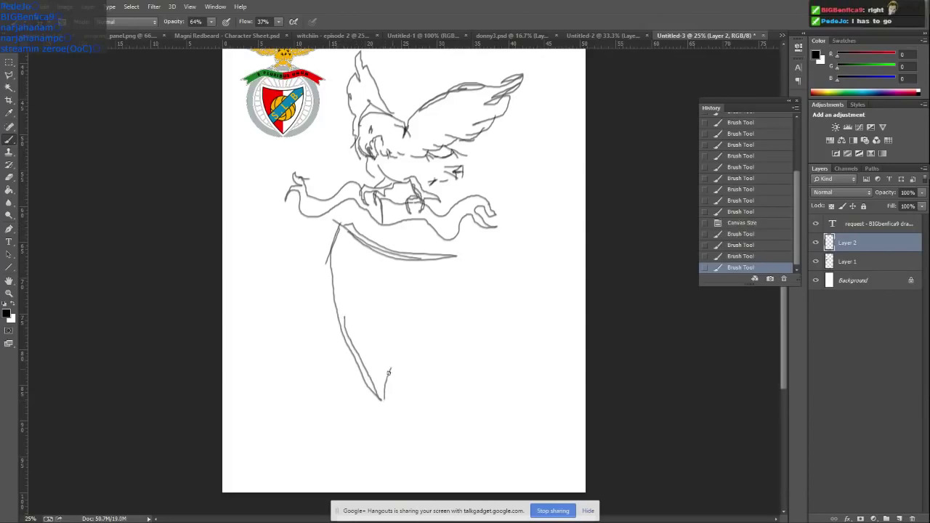
pyautogui.moveTo(384, 400)
pyautogui.mouseDown()
pyautogui.moveTo(423, 371)
pyautogui.moveTo(369, 396)
pyautogui.moveTo(455, 252)
pyautogui.moveTo(379, 400)
pyautogui.moveTo(419, 357)
pyautogui.moveTo(462, 259)
pyautogui.moveTo(439, 327)
pyautogui.mouseUp()
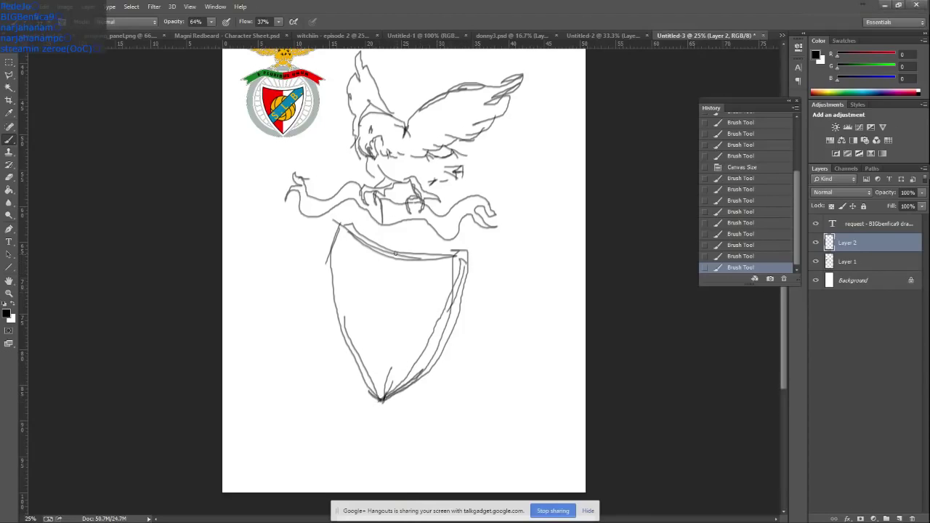
# Step: Add a diagonal band and a vertical dividing line inside the shield
pyautogui.moveTo(340, 324); pyautogui.dragTo(455, 255)
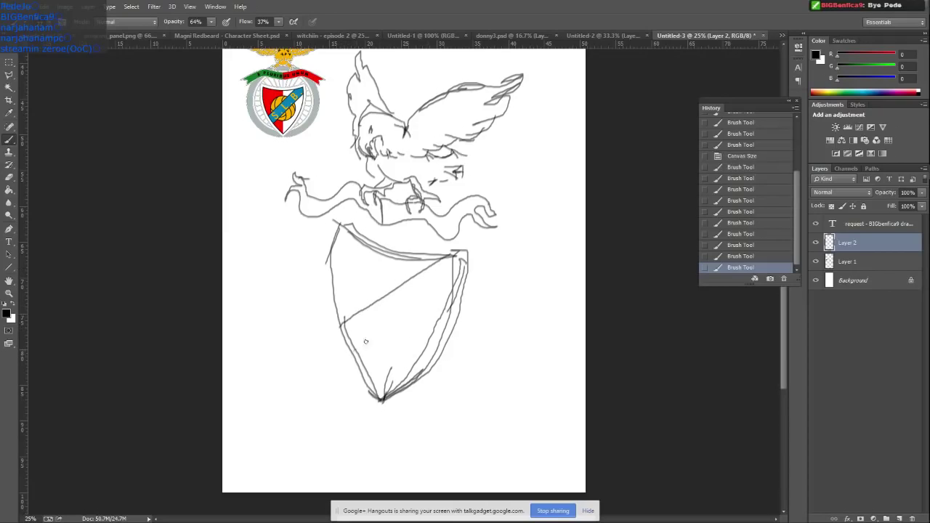
pyautogui.moveTo(354, 352); pyautogui.dragTo(456, 293)
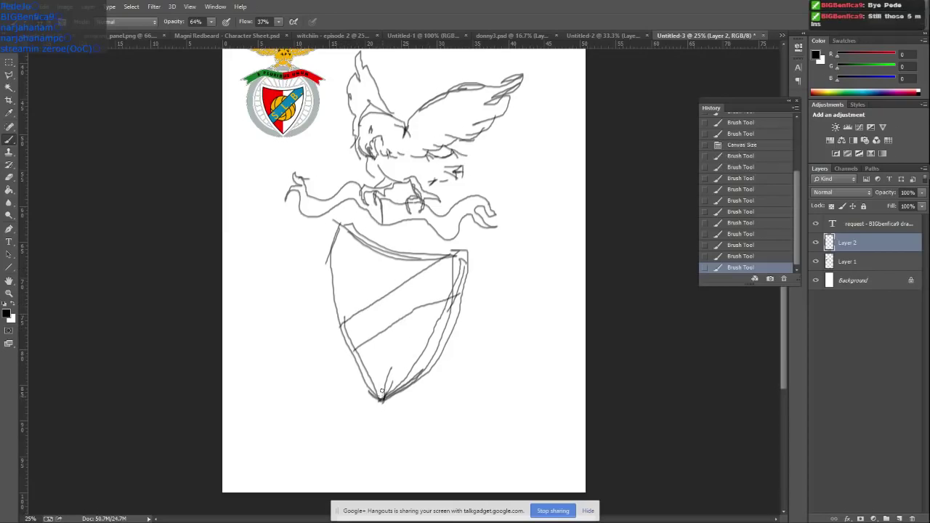
pyautogui.moveTo(381, 392)
pyautogui.mouseDown()
pyautogui.moveTo(391, 321)
pyautogui.moveTo(382, 396)
pyautogui.moveTo(382, 335)
pyautogui.mouseUp()
pyautogui.moveTo(384, 299); pyautogui.dragTo(388, 252)
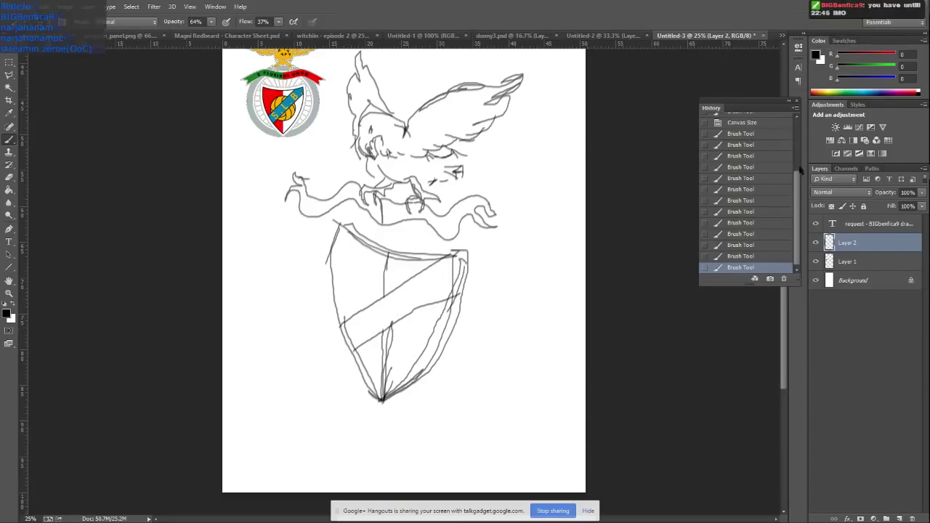
pyautogui.moveTo(389, 244)
pyautogui.mouseDown()
pyautogui.moveTo(393, 227)
pyautogui.moveTo(413, 227)
pyautogui.moveTo(334, 219)
pyautogui.mouseUp()
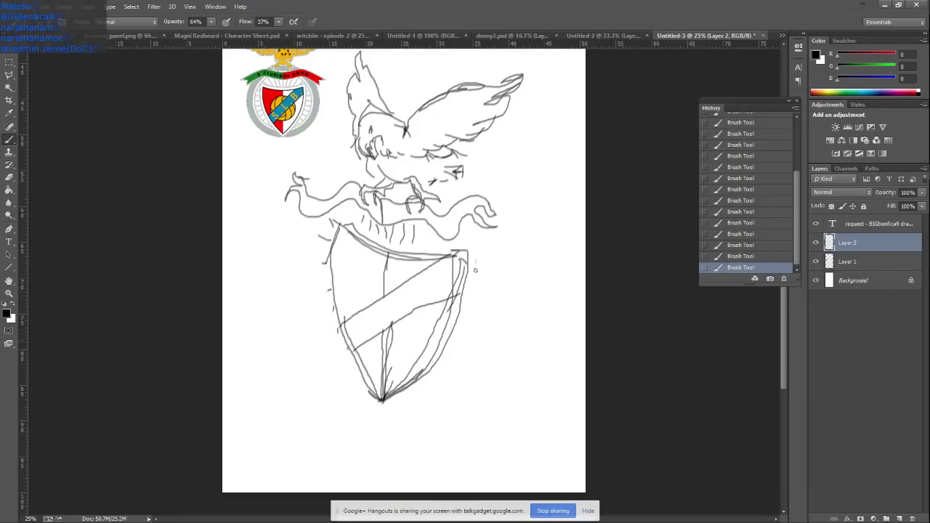
# Step: Draw dashed rim marks around the shield's outer edge
pyautogui.moveTo(421, 245); pyautogui.dragTo(427, 233)
pyautogui.moveTo(474, 247)
pyautogui.mouseDown()
pyautogui.moveTo(491, 243)
pyautogui.moveTo(471, 327)
pyautogui.mouseUp()
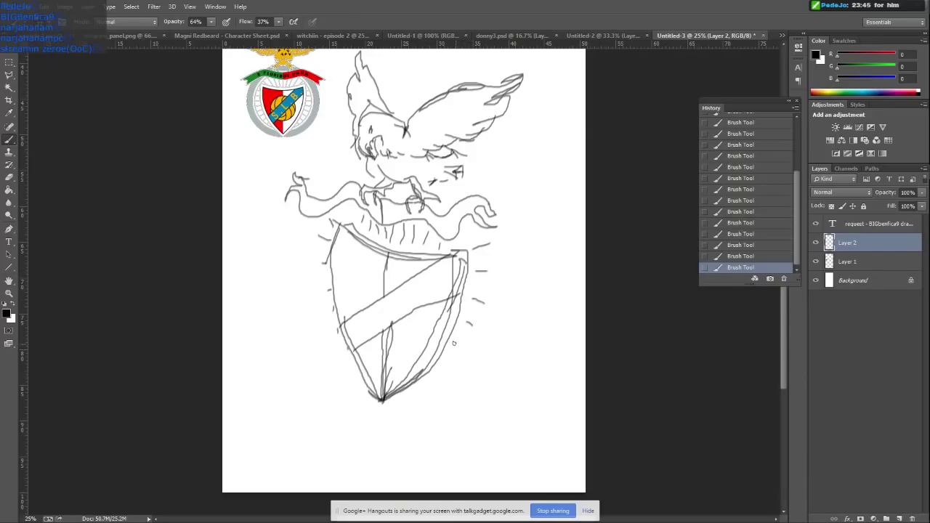
pyautogui.moveTo(454, 342); pyautogui.dragTo(457, 350)
pyautogui.moveTo(408, 397)
pyautogui.mouseDown()
pyautogui.moveTo(429, 398)
pyautogui.moveTo(473, 342)
pyautogui.moveTo(499, 256)
pyautogui.moveTo(493, 234)
pyautogui.mouseUp()
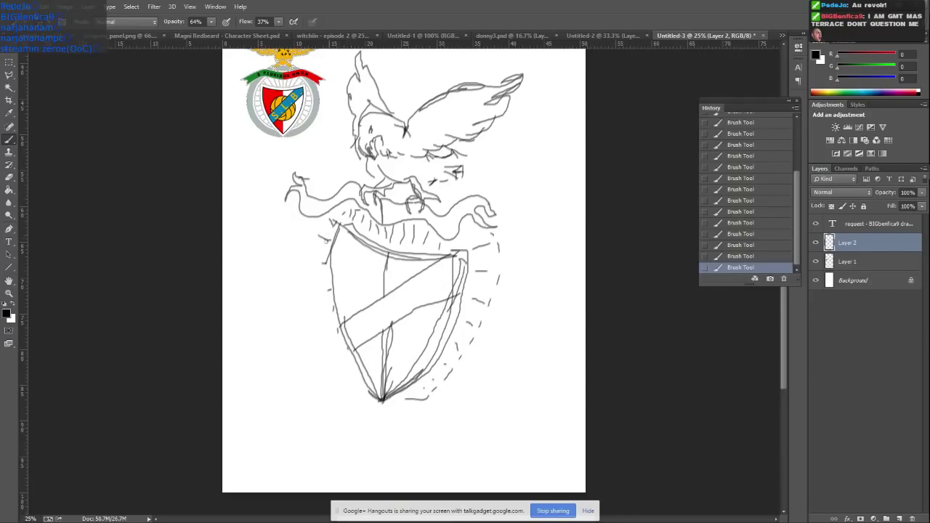
pyautogui.moveTo(322, 284); pyautogui.dragTo(375, 404)
# Step: Sketch a ball behind the diagonal band and SLB letters on the band
pyautogui.moveTo(357, 309)
pyautogui.mouseDown()
pyautogui.moveTo(361, 285)
pyautogui.moveTo(385, 274)
pyautogui.moveTo(404, 285)
pyautogui.mouseUp()
pyautogui.moveTo(367, 337)
pyautogui.mouseDown()
pyautogui.moveTo(395, 349)
pyautogui.moveTo(420, 326)
pyautogui.moveTo(382, 348)
pyautogui.moveTo(349, 314)
pyautogui.moveTo(385, 273)
pyautogui.moveTo(405, 279)
pyautogui.moveTo(378, 274)
pyautogui.moveTo(365, 309)
pyautogui.moveTo(386, 276)
pyautogui.mouseUp()
pyautogui.moveTo(419, 311)
pyautogui.mouseDown()
pyautogui.moveTo(419, 325)
pyautogui.moveTo(389, 323)
pyautogui.mouseUp()
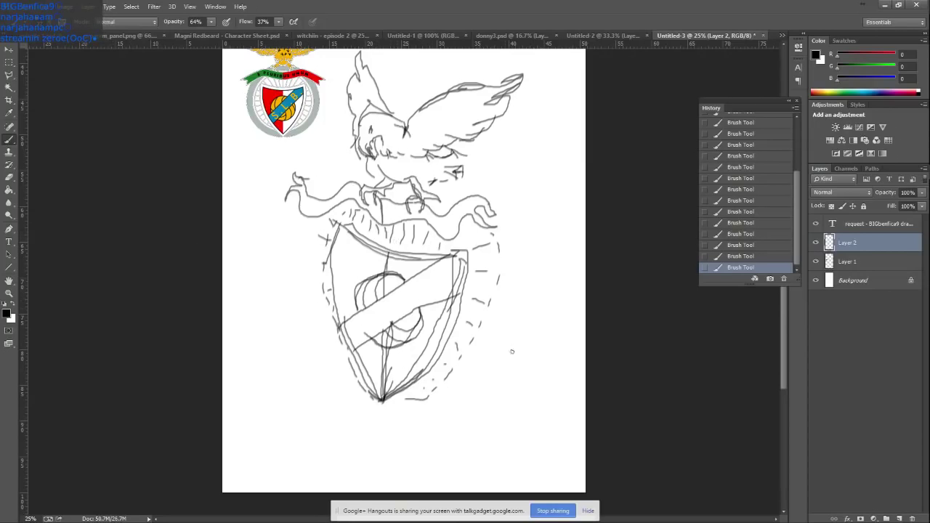
pyautogui.moveTo(356, 318)
pyautogui.mouseDown()
pyautogui.moveTo(379, 334)
pyautogui.moveTo(354, 322)
pyautogui.moveTo(372, 332)
pyautogui.moveTo(378, 311)
pyautogui.moveTo(379, 327)
pyautogui.moveTo(388, 326)
pyautogui.moveTo(397, 293)
pyautogui.moveTo(414, 304)
pyautogui.mouseUp()
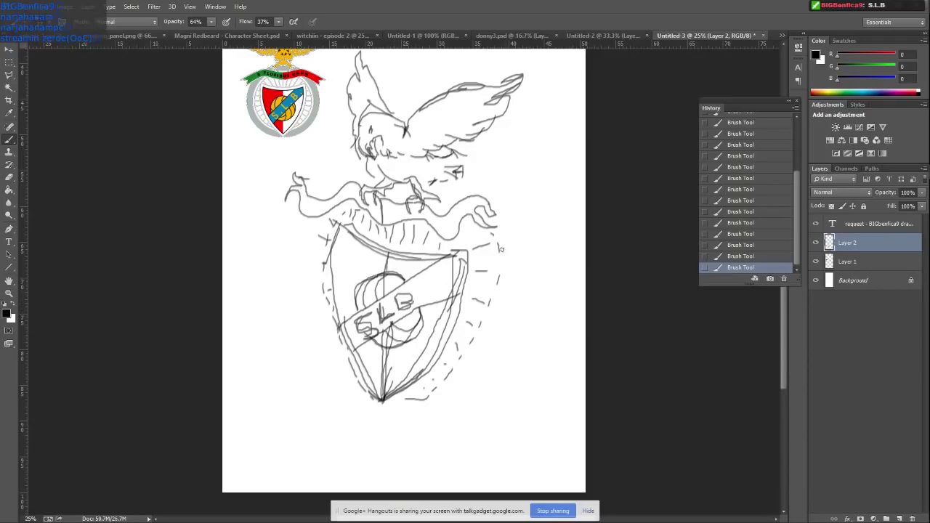
# Step: Sketch strokes on the shield edge, eagle's beak, talon loop and banner, then undo and redo them
pyautogui.moveTo(497, 255); pyautogui.dragTo(496, 284)
pyautogui.moveTo(412, 381)
pyautogui.mouseDown()
pyautogui.moveTo(413, 391)
pyautogui.moveTo(451, 366)
pyautogui.moveTo(449, 344)
pyautogui.moveTo(465, 353)
pyautogui.moveTo(466, 326)
pyautogui.moveTo(465, 339)
pyautogui.moveTo(494, 291)
pyautogui.moveTo(474, 271)
pyautogui.moveTo(501, 288)
pyautogui.moveTo(480, 247)
pyautogui.moveTo(481, 258)
pyautogui.moveTo(482, 229)
pyautogui.moveTo(424, 248)
pyautogui.moveTo(413, 227)
pyautogui.moveTo(397, 242)
pyautogui.moveTo(375, 222)
pyautogui.moveTo(368, 233)
pyautogui.moveTo(370, 219)
pyautogui.moveTo(362, 212)
pyautogui.moveTo(361, 229)
pyautogui.moveTo(359, 209)
pyautogui.moveTo(329, 230)
pyautogui.moveTo(322, 263)
pyautogui.moveTo(333, 319)
pyautogui.moveTo(368, 398)
pyautogui.mouseUp()
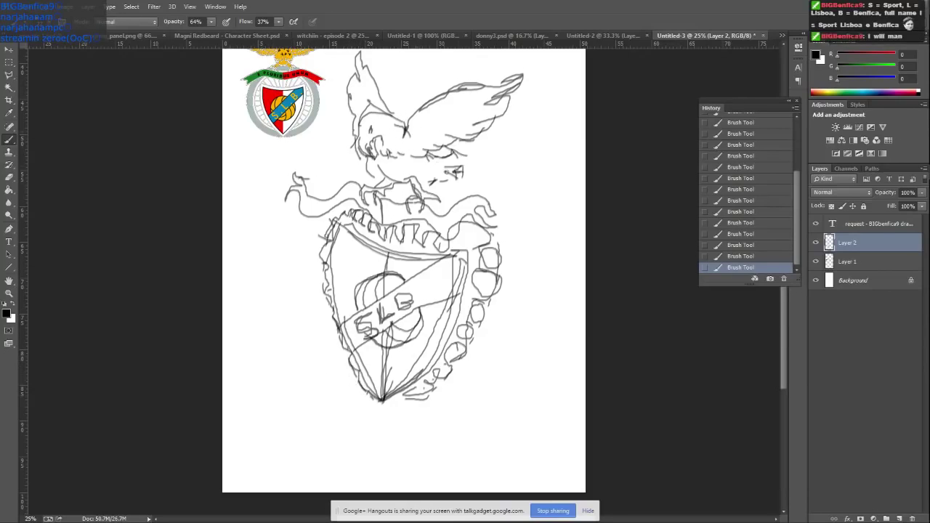
pyautogui.moveTo(451, 158)
pyautogui.mouseDown()
pyautogui.moveTo(474, 150)
pyautogui.moveTo(472, 165)
pyautogui.moveTo(429, 185)
pyautogui.mouseUp()
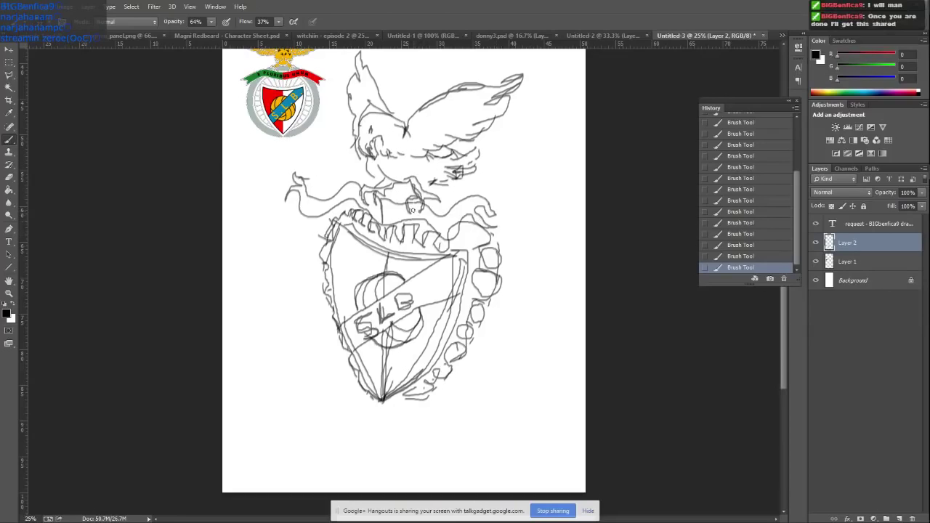
pyautogui.moveTo(414, 205); pyautogui.dragTo(418, 217)
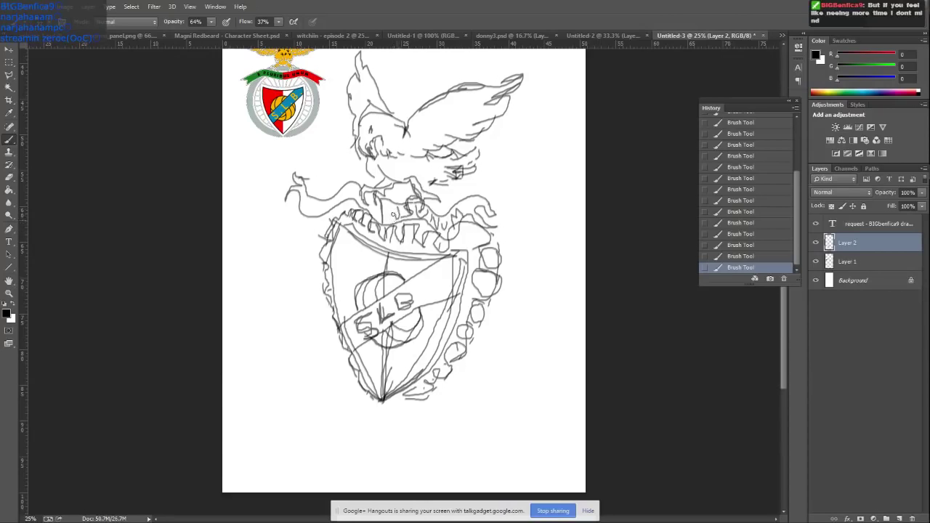
pyautogui.moveTo(388, 208)
pyautogui.mouseDown()
pyautogui.moveTo(387, 220)
pyautogui.moveTo(384, 206)
pyautogui.moveTo(373, 214)
pyautogui.mouseUp()
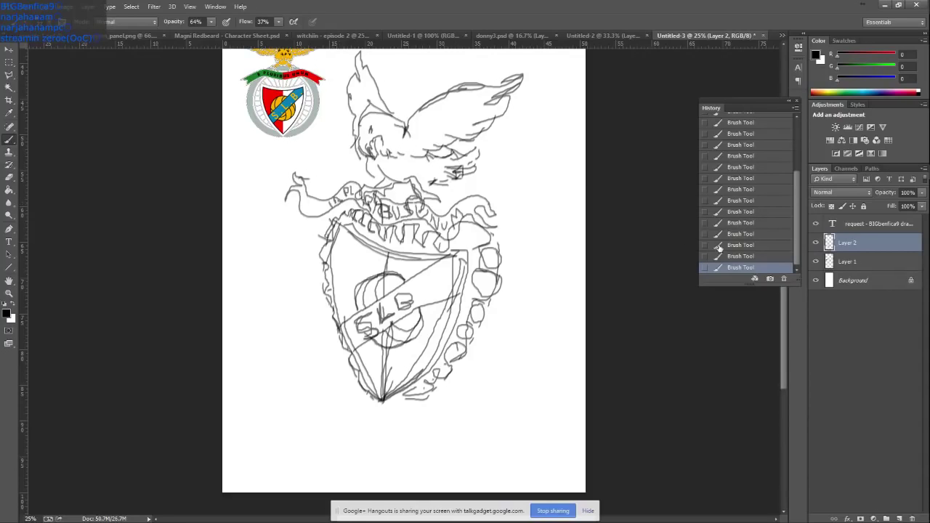
pyautogui.hotkey('ctrl', 'alt', 'z')
pyautogui.hotkey('ctrl', 'alt', 'z')
pyautogui.hotkey('ctrl', 'alt', 'z')
pyautogui.hotkey('ctrl', 'alt', 'z')
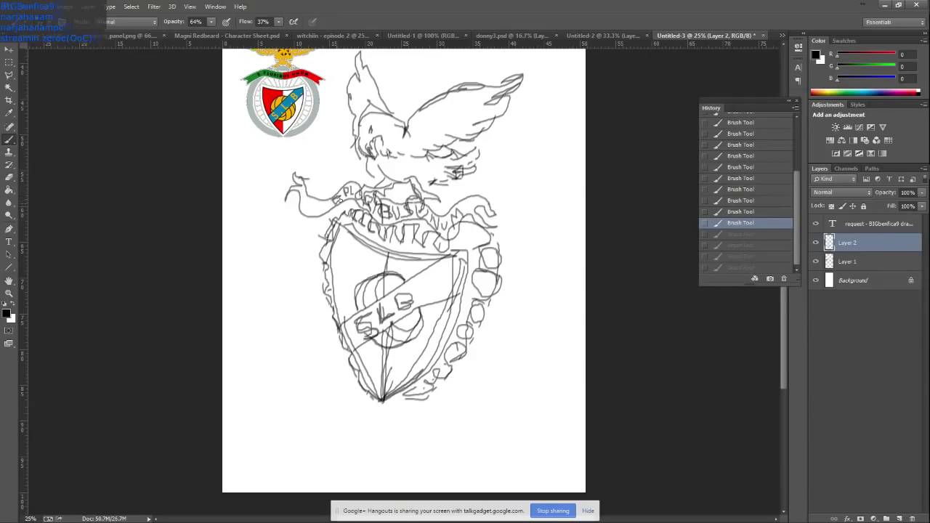
pyautogui.hotkey('ctrl', 'shift', 'z')
pyautogui.hotkey('ctrl', 'shift', 'z')
pyautogui.hotkey('ctrl', 'shift', 'z')
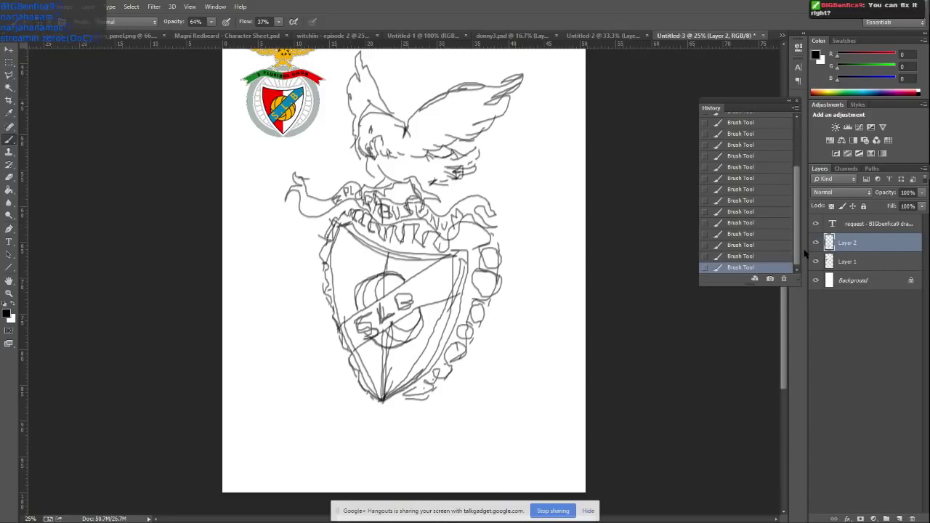
# Step: Create Layer 3 beneath the sketch layer and sample red from the reference logo
pyautogui.hotkey('ctrl', 'shift', 'n')
pyautogui.press('Return')
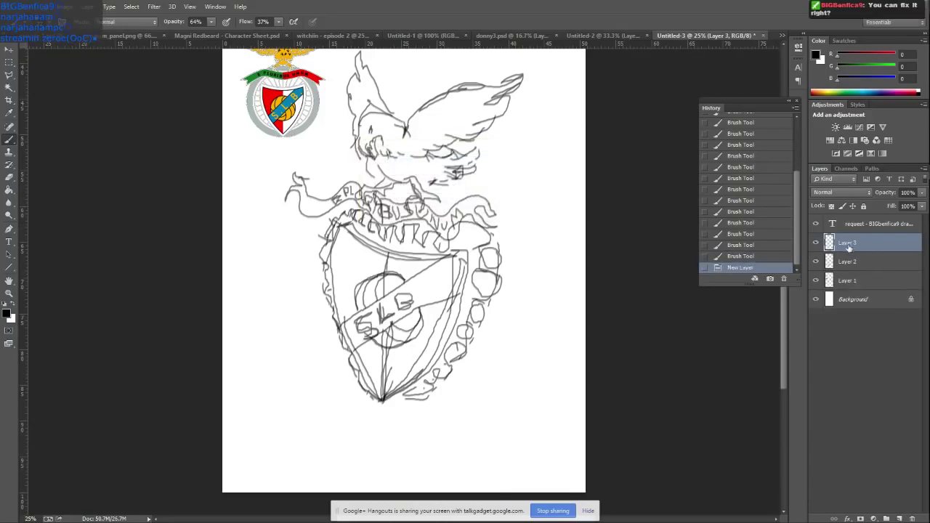
pyautogui.moveTo(816, 264); pyautogui.dragTo(815, 268)
pyautogui.click(9, 113)
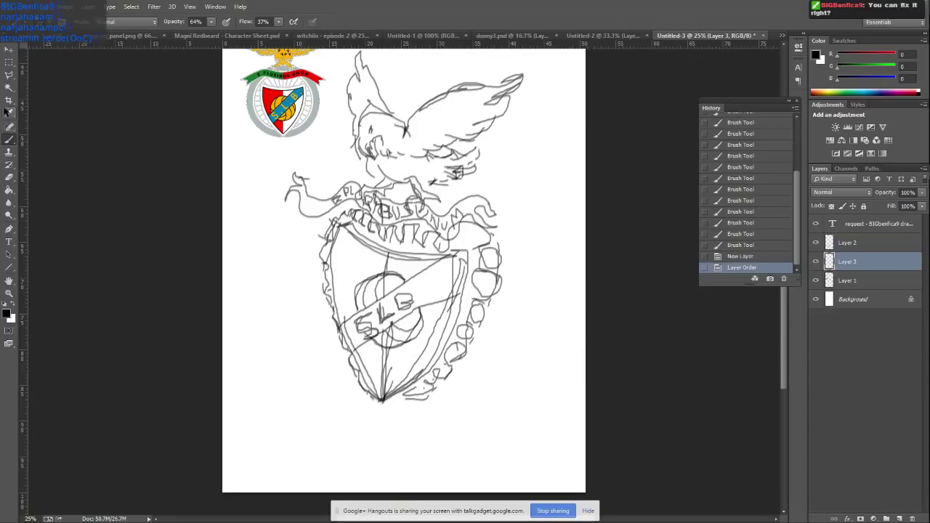
pyautogui.click(271, 92)
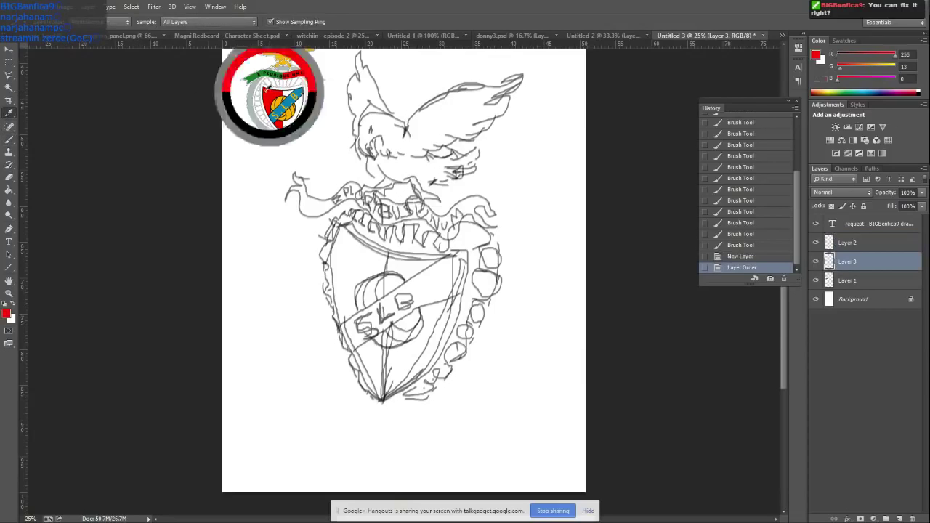
pyautogui.click(9, 138)
# Step: Raise brush opacity and flow and choose a hard round brush, testing a red stroke
pyautogui.moveTo(211, 22); pyautogui.dragTo(296, 32)
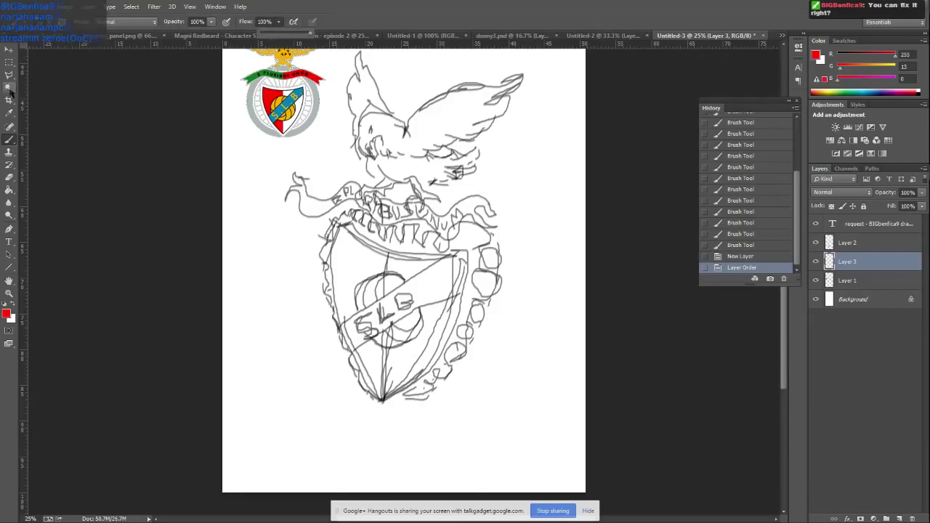
pyautogui.click(15, 143)
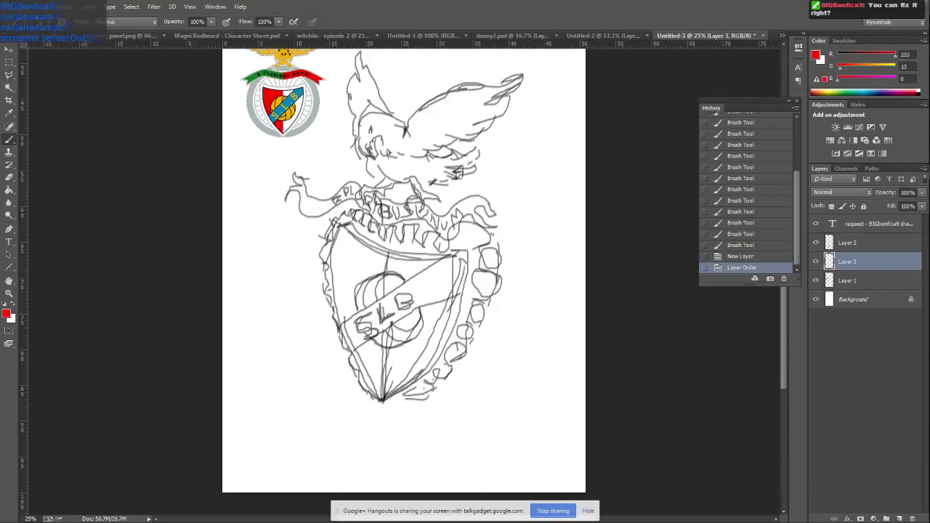
pyautogui.click(37, 22)
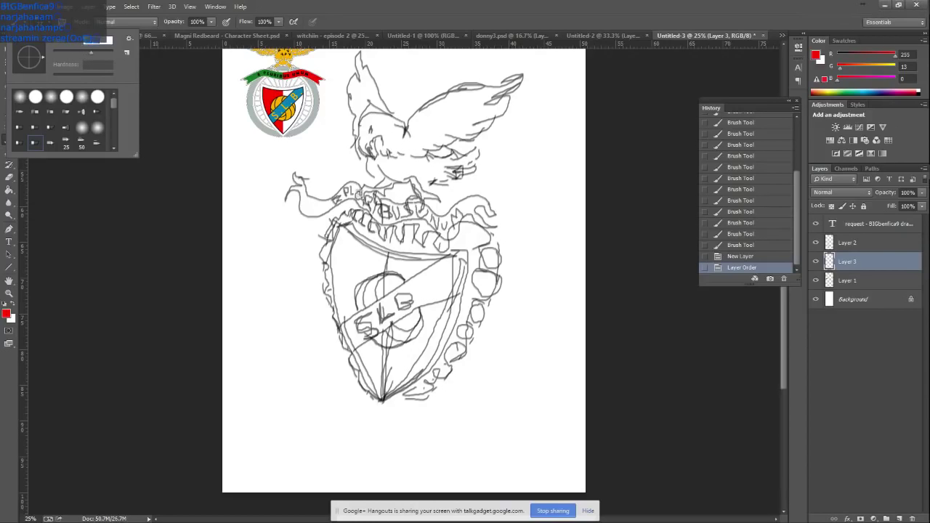
pyautogui.click(347, 284)
pyautogui.moveTo(346, 283); pyautogui.dragTo(354, 306)
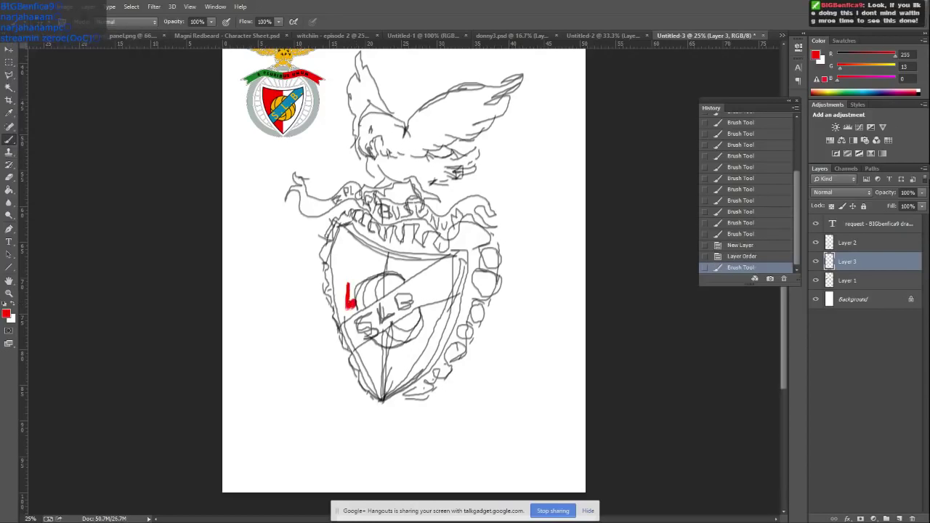
pyautogui.click(37, 22)
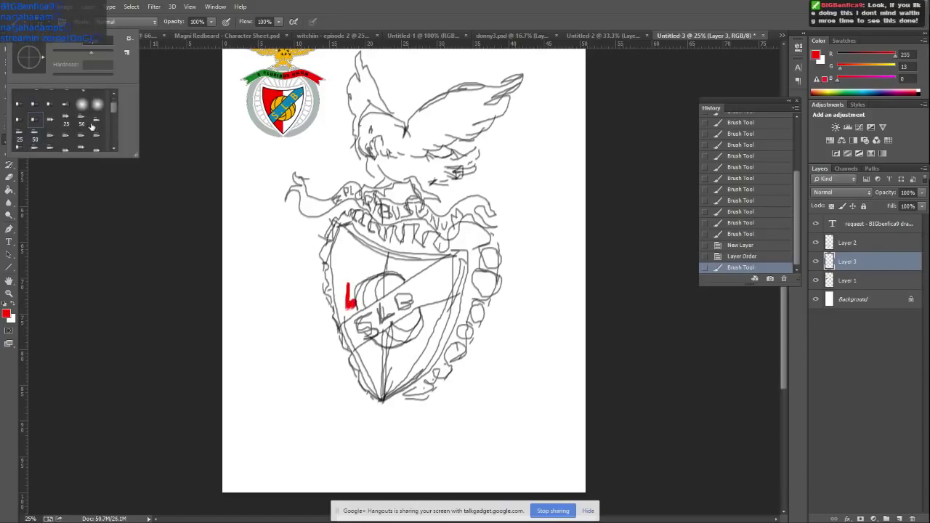
pyautogui.click(67, 97)
pyautogui.click(355, 299)
# Step: Paint the shield's left edge and left segments red, plus the banner's right end
pyautogui.moveTo(342, 270); pyautogui.dragTo(346, 313)
pyautogui.moveTo(348, 276)
pyautogui.mouseDown()
pyautogui.moveTo(343, 249)
pyautogui.moveTo(337, 278)
pyautogui.moveTo(341, 237)
pyautogui.moveTo(384, 267)
pyautogui.moveTo(353, 275)
pyautogui.moveTo(360, 250)
pyautogui.mouseUp()
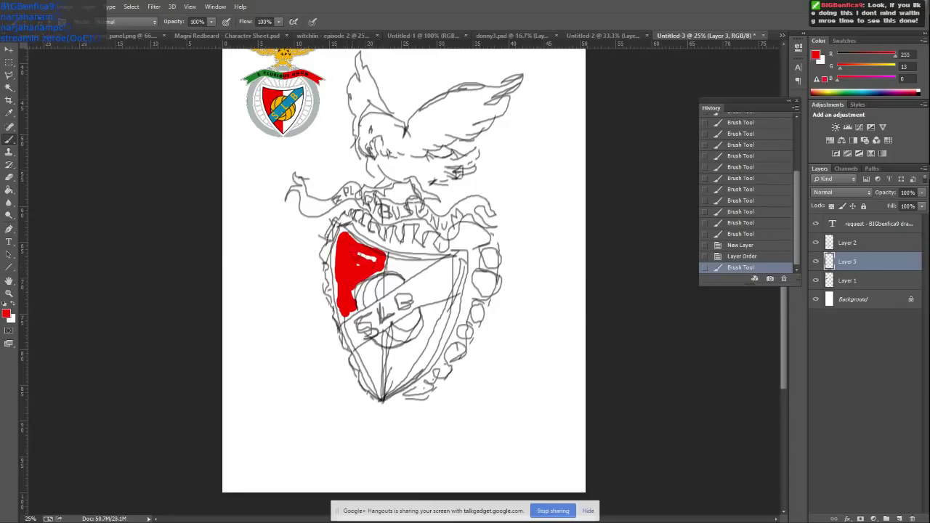
pyautogui.moveTo(362, 343); pyautogui.dragTo(380, 389)
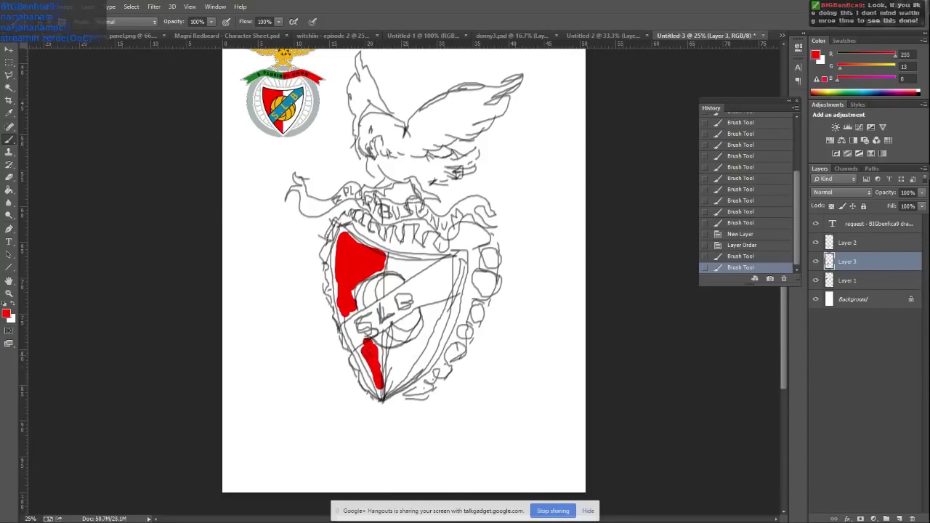
pyautogui.click(328, 260)
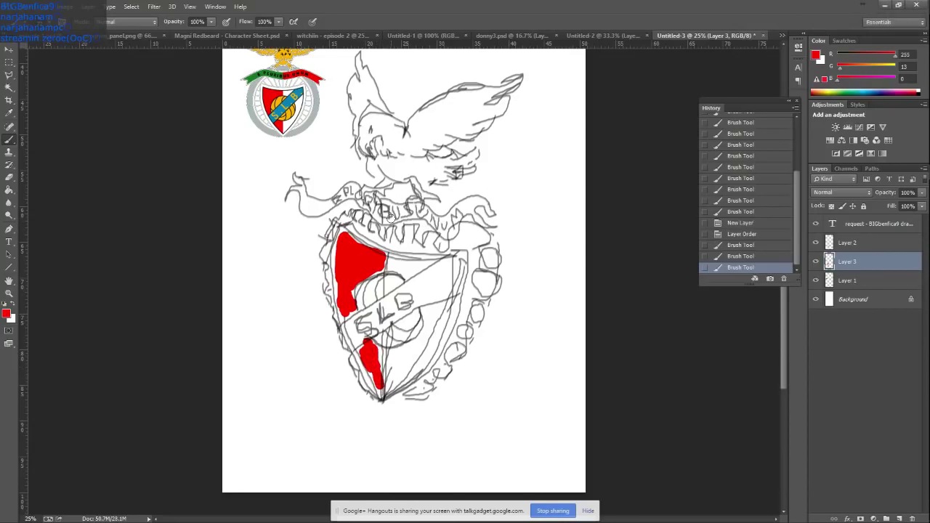
pyautogui.moveTo(388, 208)
pyautogui.mouseDown()
pyautogui.moveTo(428, 211)
pyautogui.moveTo(455, 227)
pyautogui.moveTo(474, 210)
pyautogui.moveTo(484, 222)
pyautogui.moveTo(489, 203)
pyautogui.moveTo(469, 198)
pyautogui.moveTo(441, 216)
pyautogui.mouseUp()
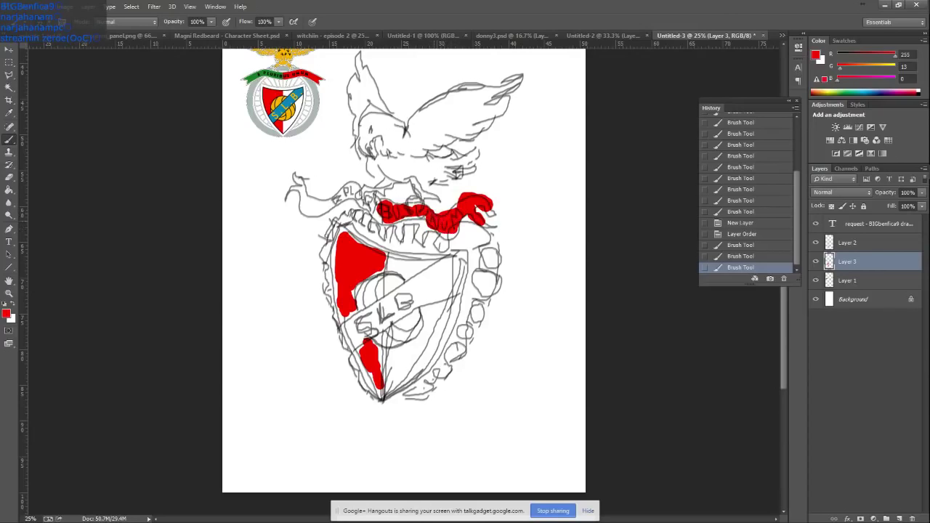
pyautogui.click(360, 217)
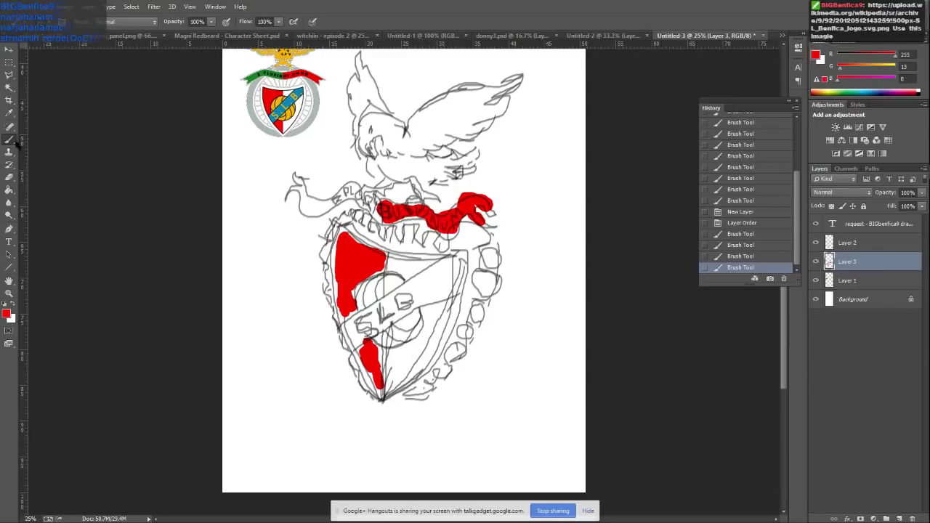
# Step: Sample green from the reference logo, then extend and undo a red banner stroke
pyautogui.press('x')
pyautogui.click(9, 113)
pyautogui.click(256, 76)
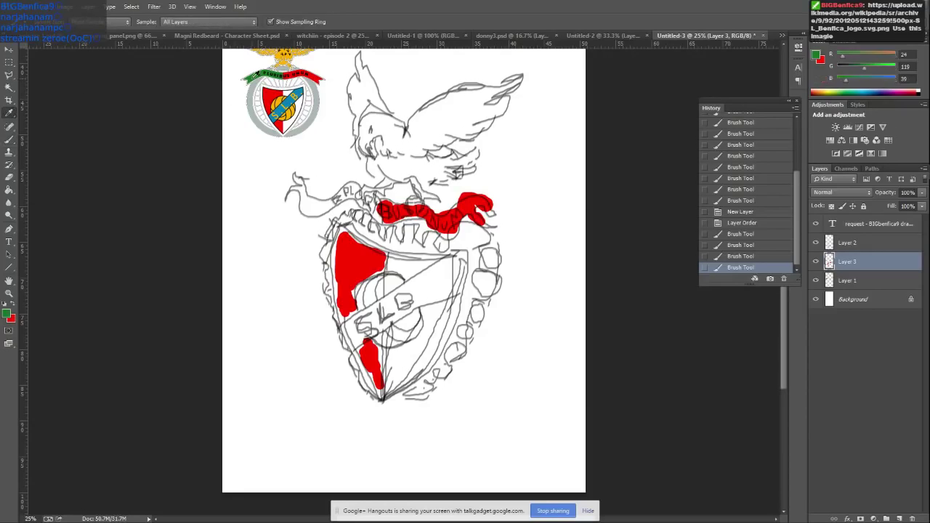
pyautogui.press('x')
pyautogui.press('b')
pyautogui.moveTo(378, 212); pyautogui.dragTo(353, 190)
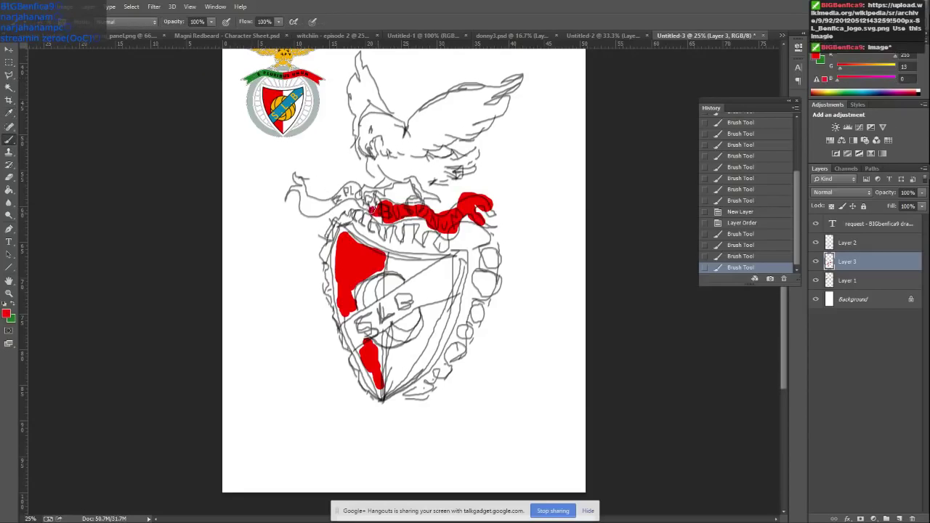
pyautogui.click(747, 257)
# Step: Paint the banner's left part green and go over its red right section again
pyautogui.press('x')
pyautogui.click(376, 212)
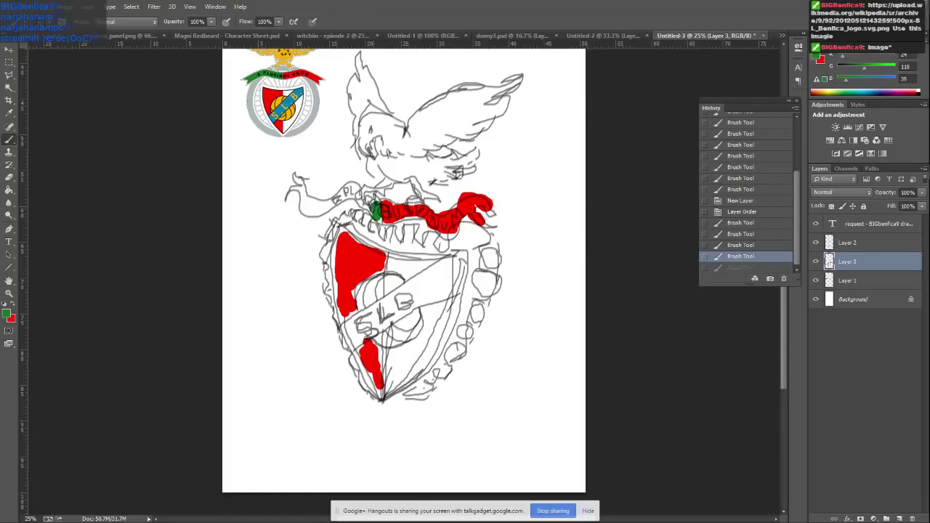
pyautogui.moveTo(376, 210)
pyautogui.mouseDown()
pyautogui.moveTo(289, 191)
pyautogui.moveTo(303, 205)
pyautogui.mouseUp()
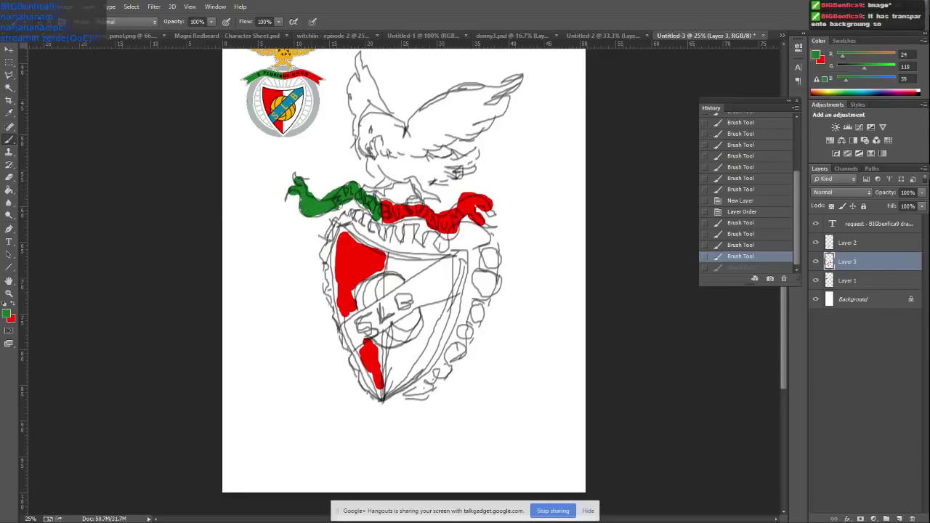
pyautogui.moveTo(355, 204); pyautogui.dragTo(368, 213)
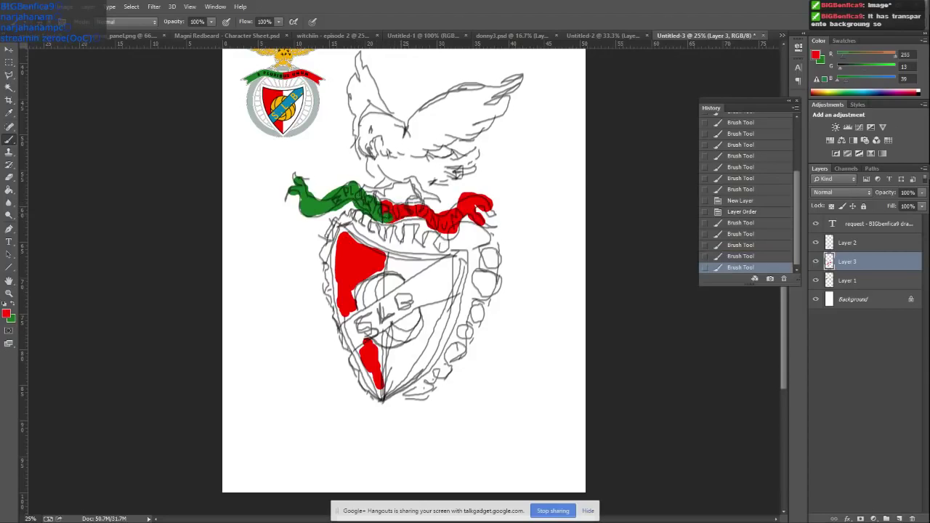
pyautogui.press('x')
pyautogui.moveTo(390, 216); pyautogui.dragTo(454, 219)
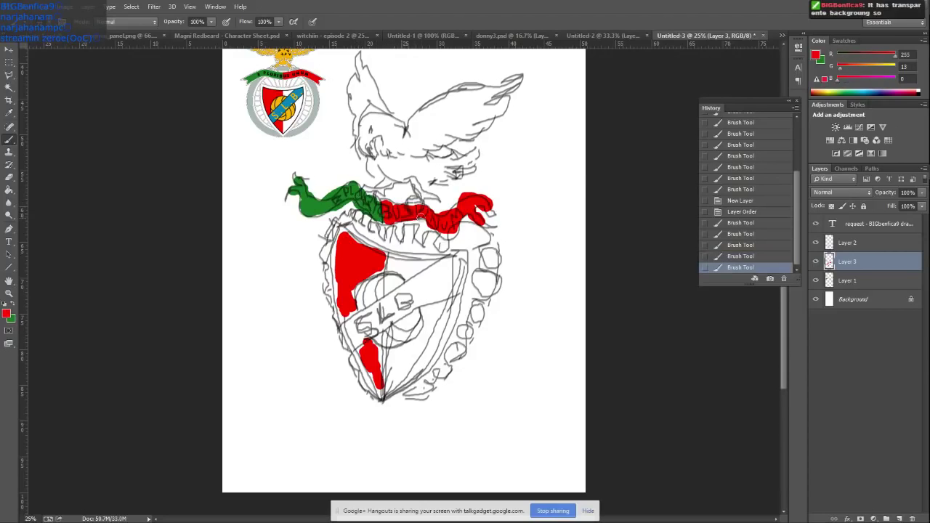
pyautogui.press('x')
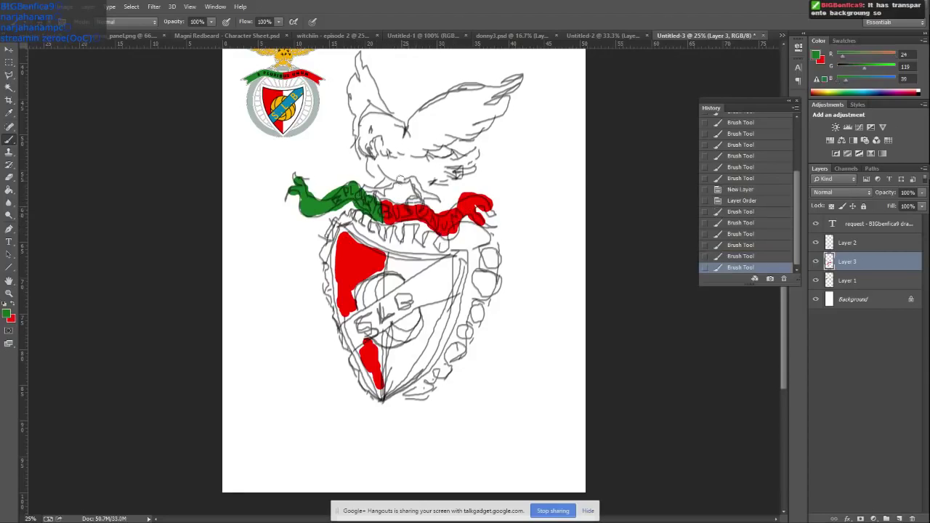
# Step: Sample the gold of the reference logo's eagle
pyautogui.press('i')
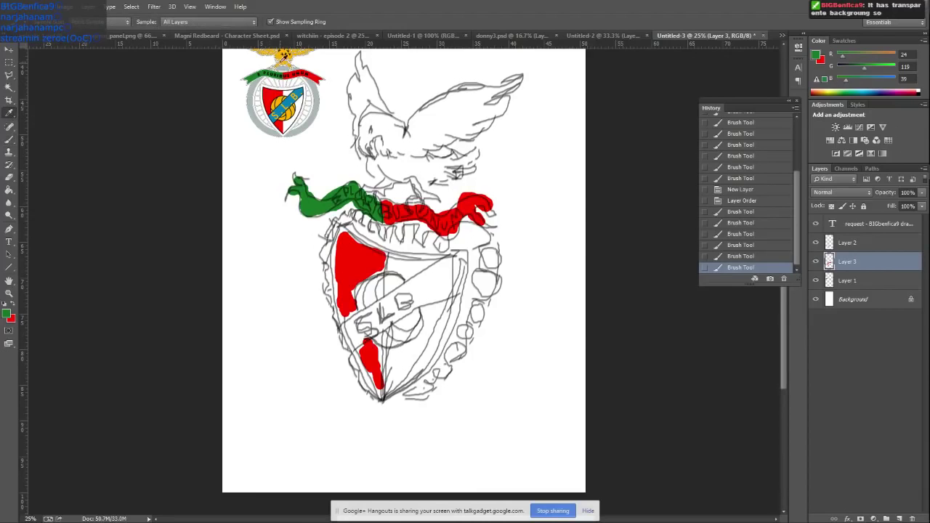
pyautogui.click(284, 55)
pyautogui.scroll(3, 284, 59)
# Step: Paint the eagle's head, neck and spread wings golden yellow on Layer 3
pyautogui.click(10, 139)
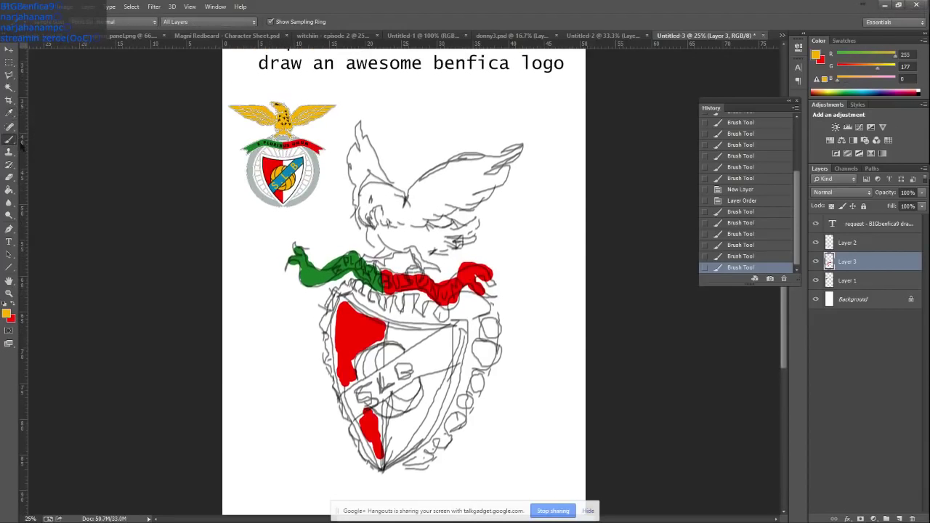
pyautogui.moveTo(393, 247)
pyautogui.mouseDown()
pyautogui.moveTo(389, 203)
pyautogui.moveTo(364, 215)
pyautogui.moveTo(384, 190)
pyautogui.moveTo(360, 190)
pyautogui.moveTo(361, 125)
pyautogui.moveTo(377, 175)
pyautogui.moveTo(418, 196)
pyautogui.moveTo(407, 205)
pyautogui.moveTo(440, 205)
pyautogui.moveTo(373, 256)
pyautogui.moveTo(407, 248)
pyautogui.moveTo(424, 267)
pyautogui.moveTo(418, 261)
pyautogui.moveTo(437, 238)
pyautogui.moveTo(421, 231)
pyautogui.moveTo(396, 251)
pyautogui.moveTo(465, 233)
pyautogui.moveTo(445, 251)
pyautogui.moveTo(436, 251)
pyautogui.moveTo(472, 237)
pyautogui.moveTo(440, 226)
pyautogui.moveTo(451, 198)
pyautogui.moveTo(469, 207)
pyautogui.moveTo(481, 201)
pyautogui.moveTo(501, 171)
pyautogui.moveTo(483, 159)
pyautogui.moveTo(514, 153)
pyautogui.moveTo(477, 187)
pyautogui.moveTo(445, 196)
pyautogui.moveTo(469, 166)
pyautogui.moveTo(418, 191)
pyautogui.moveTo(483, 156)
pyautogui.mouseUp()
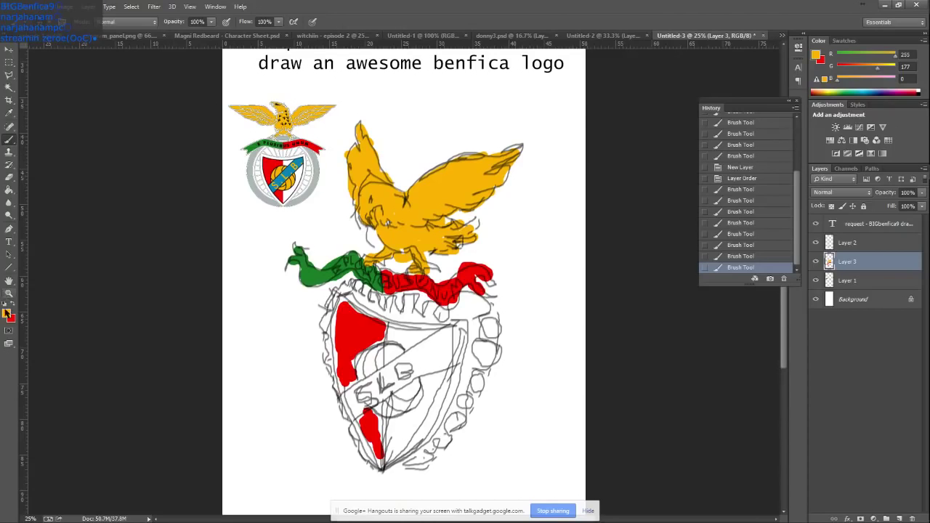
pyautogui.click(9, 113)
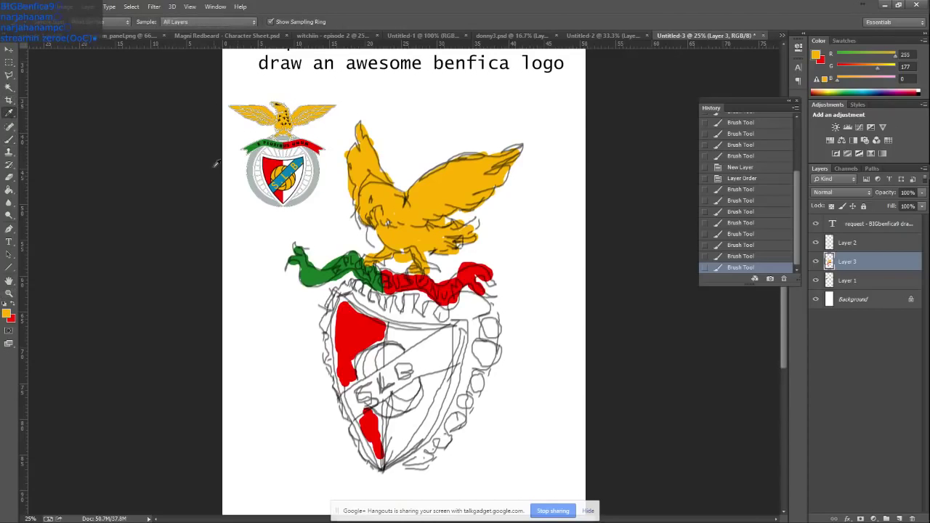
# Step: Sample the crest's grey and paint it beneath the eagle and along the shield's right and lower-left edges
pyautogui.click(252, 167)
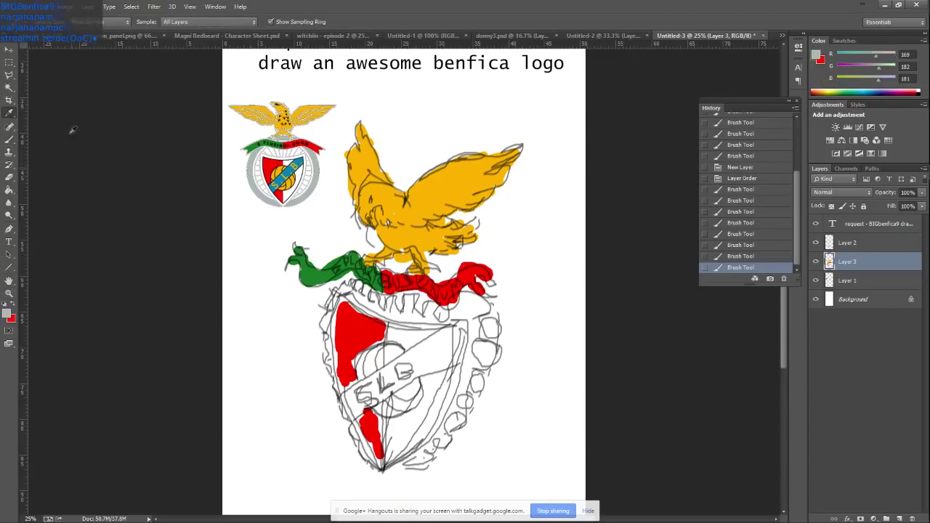
pyautogui.click(9, 138)
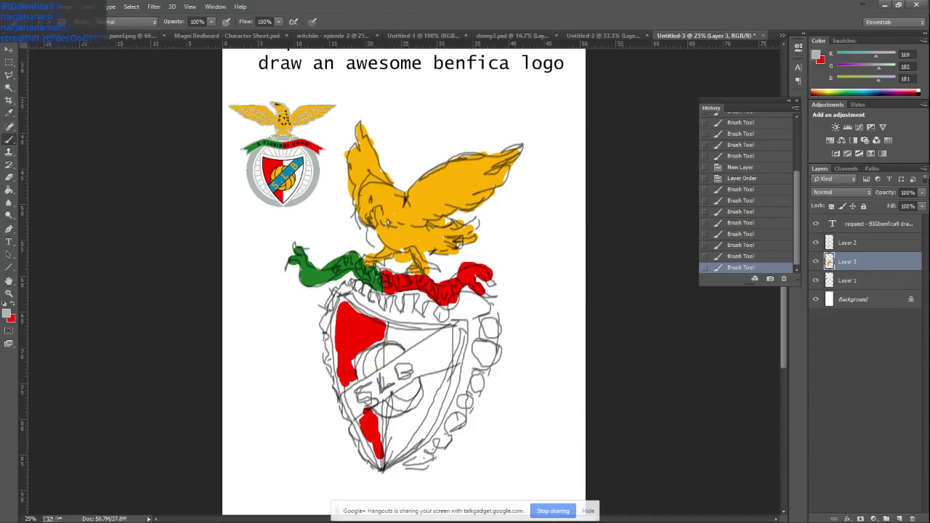
pyautogui.moveTo(393, 265)
pyautogui.mouseDown()
pyautogui.moveTo(451, 277)
pyautogui.moveTo(501, 323)
pyautogui.moveTo(476, 428)
pyautogui.moveTo(436, 471)
pyautogui.moveTo(389, 475)
pyautogui.moveTo(429, 465)
pyautogui.moveTo(483, 404)
pyautogui.moveTo(455, 457)
pyautogui.mouseUp()
pyautogui.moveTo(486, 410)
pyautogui.mouseDown()
pyautogui.moveTo(476, 435)
pyautogui.moveTo(503, 385)
pyautogui.moveTo(508, 348)
pyautogui.moveTo(496, 293)
pyautogui.mouseUp()
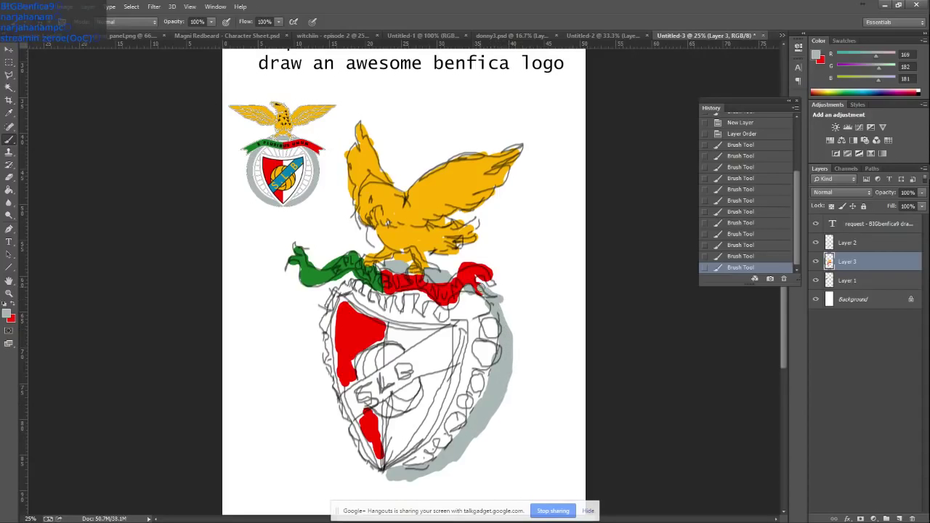
pyautogui.moveTo(369, 465)
pyautogui.mouseDown()
pyautogui.moveTo(348, 440)
pyautogui.moveTo(323, 364)
pyautogui.moveTo(320, 311)
pyautogui.moveTo(329, 290)
pyautogui.moveTo(356, 275)
pyautogui.mouseUp()
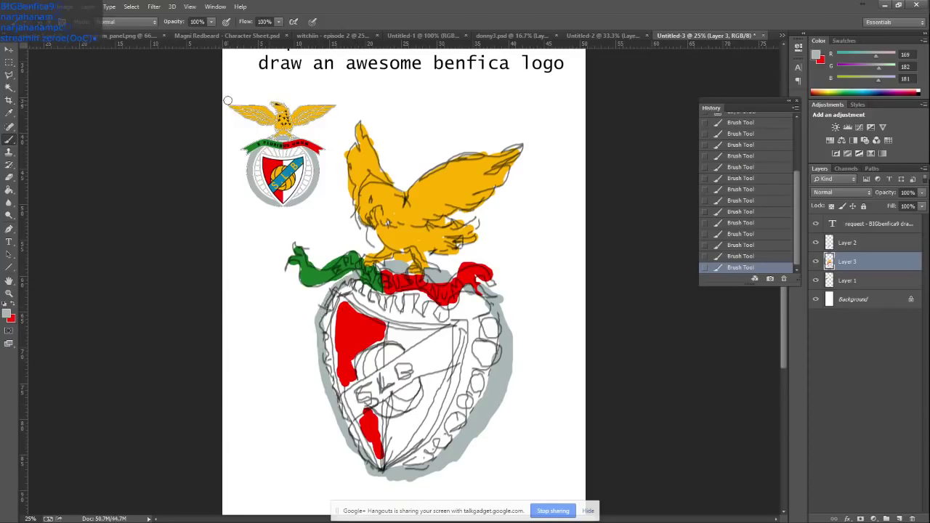
# Step: Sample gold (255,177,0) and paint the shield's centre ball around the SLB letters
pyautogui.click(9, 112)
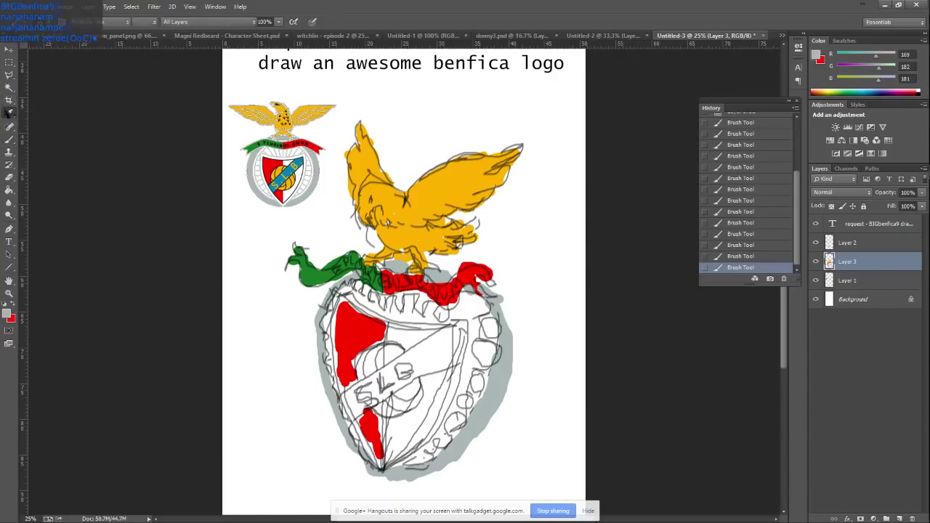
pyautogui.click(281, 169)
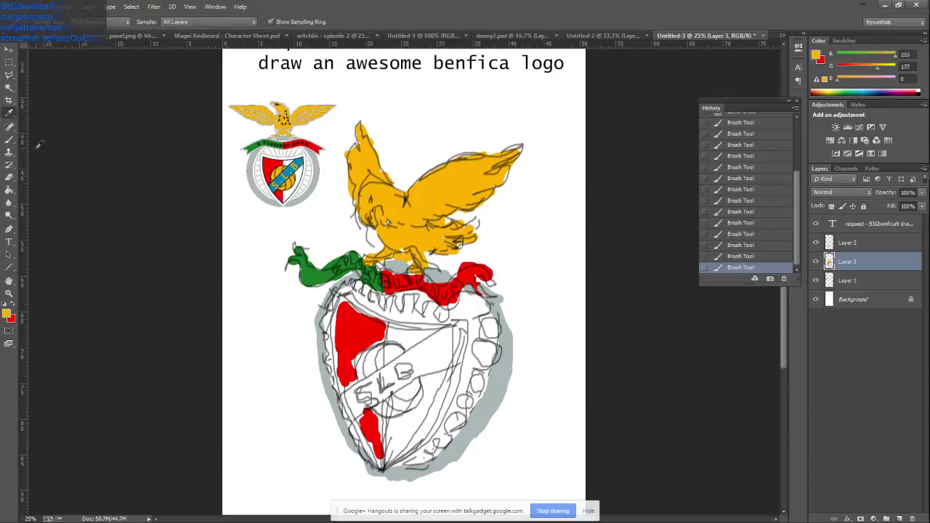
pyautogui.click(9, 139)
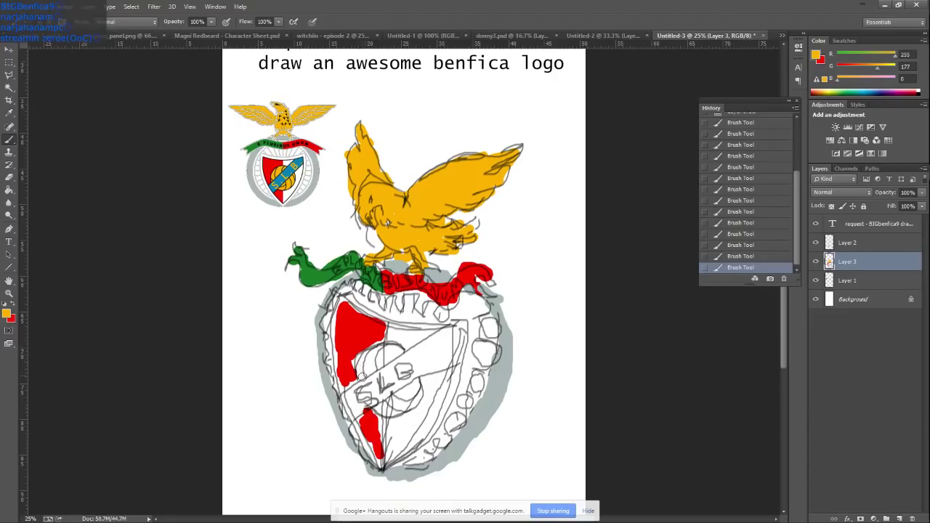
pyautogui.moveTo(361, 376)
pyautogui.mouseDown()
pyautogui.moveTo(359, 355)
pyautogui.moveTo(385, 340)
pyautogui.moveTo(404, 353)
pyautogui.moveTo(362, 369)
pyautogui.moveTo(392, 350)
pyautogui.moveTo(367, 363)
pyautogui.moveTo(382, 357)
pyautogui.mouseUp()
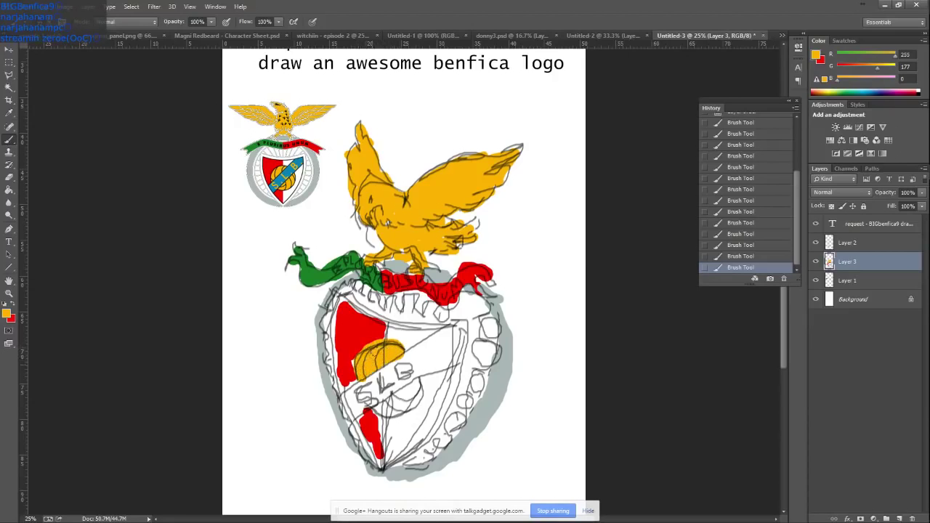
pyautogui.moveTo(373, 409)
pyautogui.mouseDown()
pyautogui.moveTo(416, 405)
pyautogui.moveTo(419, 384)
pyautogui.moveTo(389, 404)
pyautogui.moveTo(411, 385)
pyautogui.moveTo(419, 398)
pyautogui.moveTo(358, 396)
pyautogui.moveTo(365, 406)
pyautogui.moveTo(404, 362)
pyautogui.moveTo(412, 373)
pyautogui.moveTo(392, 379)
pyautogui.mouseUp()
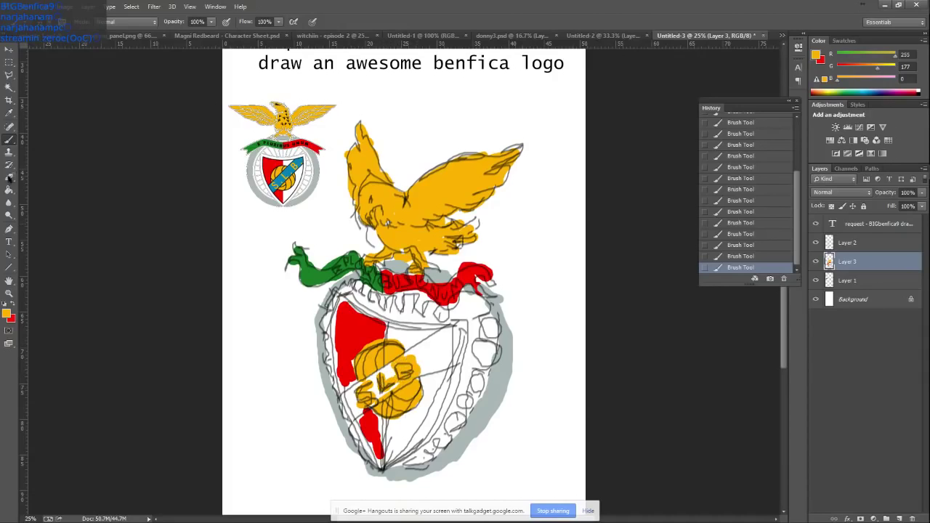
pyautogui.click(9, 113)
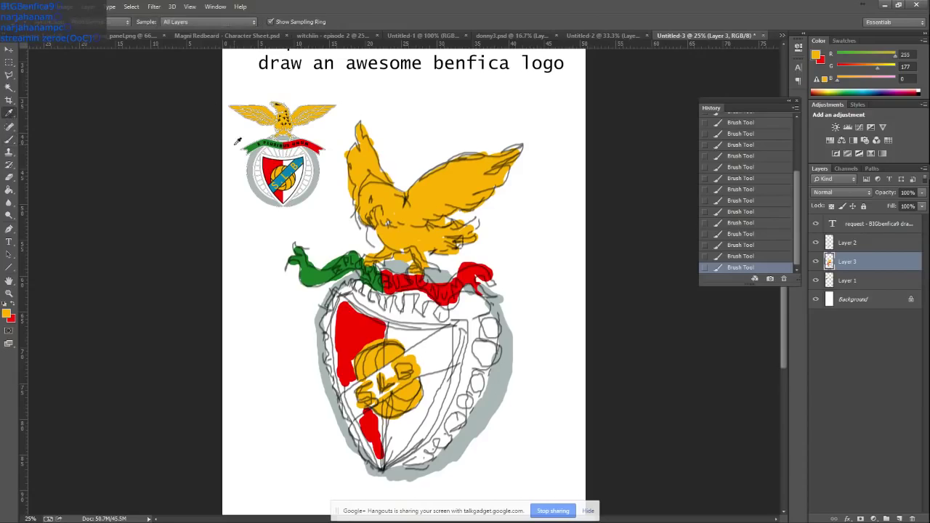
# Step: Sample the crest's blue, shrink the brush, and paint the band from the ball to the lower-left edge
pyautogui.click(285, 175)
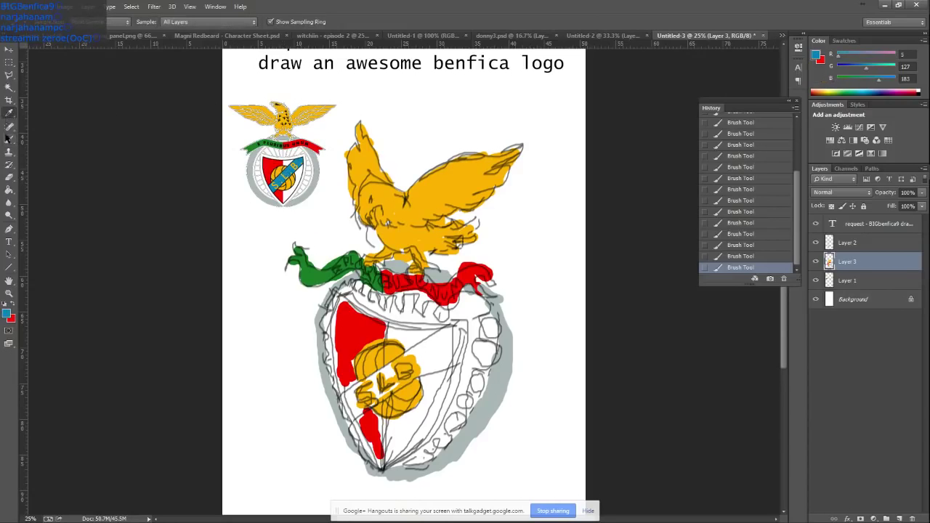
pyautogui.click(9, 138)
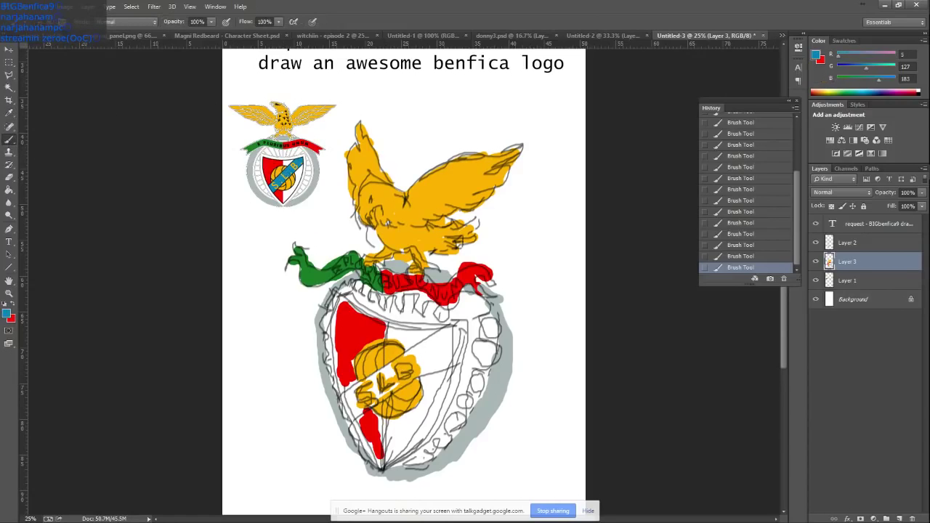
pyautogui.click(41, 6)
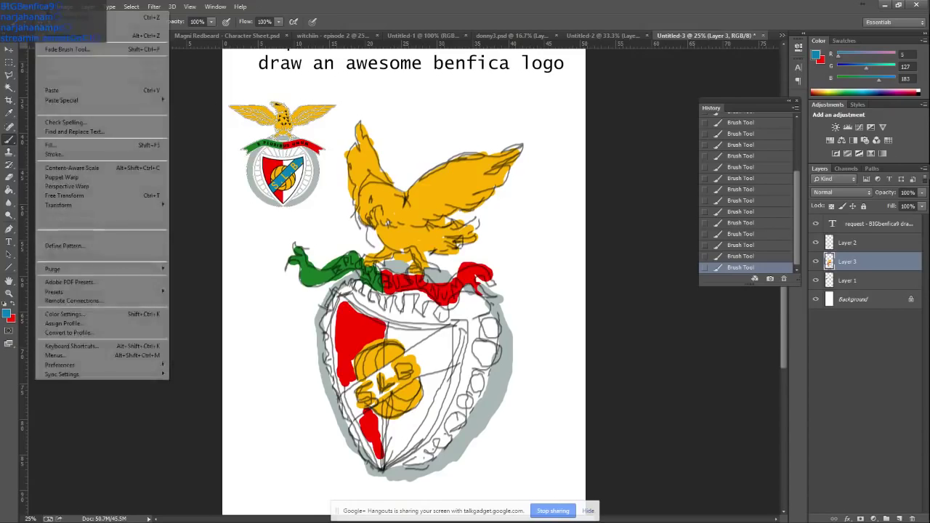
pyautogui.click(29, 21)
pyautogui.click(65, 53)
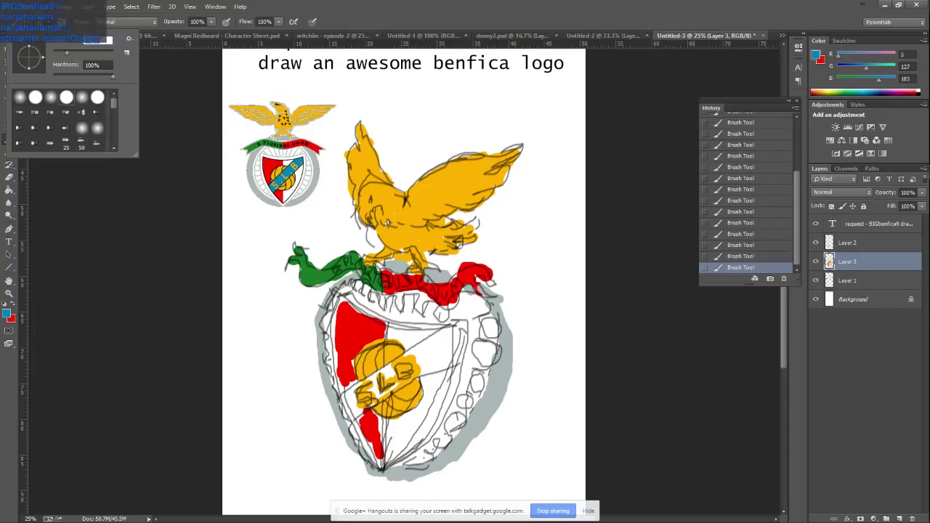
pyautogui.click(403, 369)
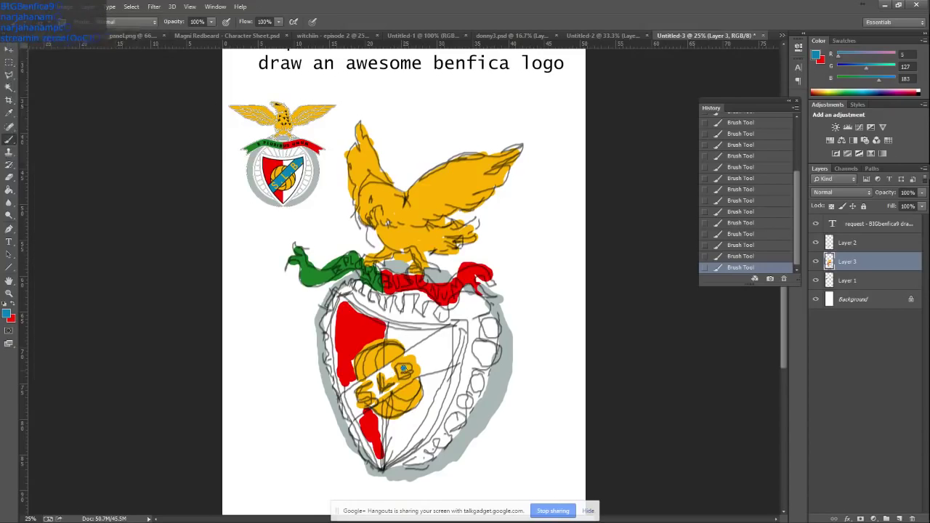
pyautogui.moveTo(403, 369)
pyautogui.mouseDown()
pyautogui.moveTo(452, 367)
pyautogui.moveTo(448, 327)
pyautogui.moveTo(409, 355)
pyautogui.moveTo(417, 373)
pyautogui.moveTo(422, 353)
pyautogui.moveTo(443, 358)
pyautogui.moveTo(427, 348)
pyautogui.moveTo(434, 341)
pyautogui.moveTo(436, 361)
pyautogui.moveTo(447, 356)
pyautogui.mouseUp()
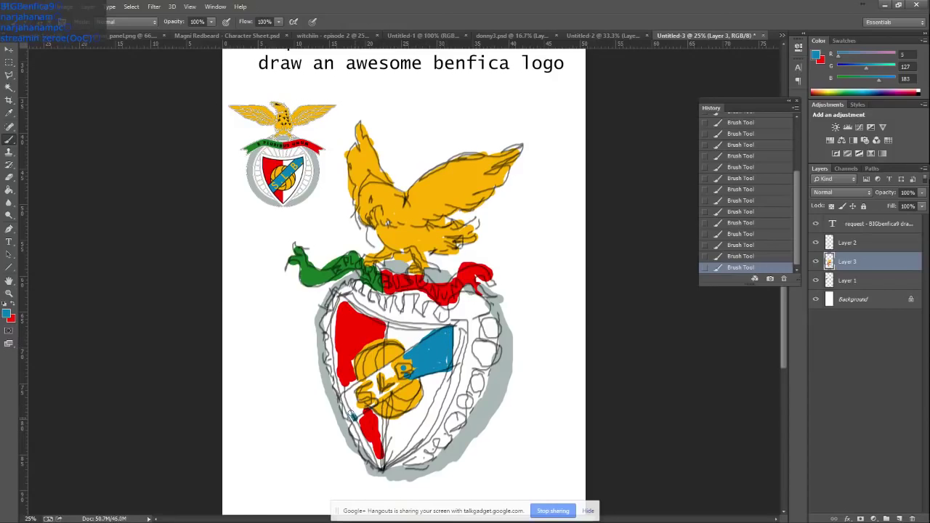
pyautogui.moveTo(355, 421)
pyautogui.mouseDown()
pyautogui.moveTo(348, 394)
pyautogui.moveTo(367, 397)
pyautogui.moveTo(359, 382)
pyautogui.moveTo(373, 377)
pyautogui.moveTo(362, 395)
pyautogui.moveTo(374, 406)
pyautogui.moveTo(347, 420)
pyautogui.moveTo(347, 405)
pyautogui.moveTo(350, 415)
pyautogui.moveTo(400, 383)
pyautogui.moveTo(372, 376)
pyautogui.moveTo(415, 365)
pyautogui.mouseUp()
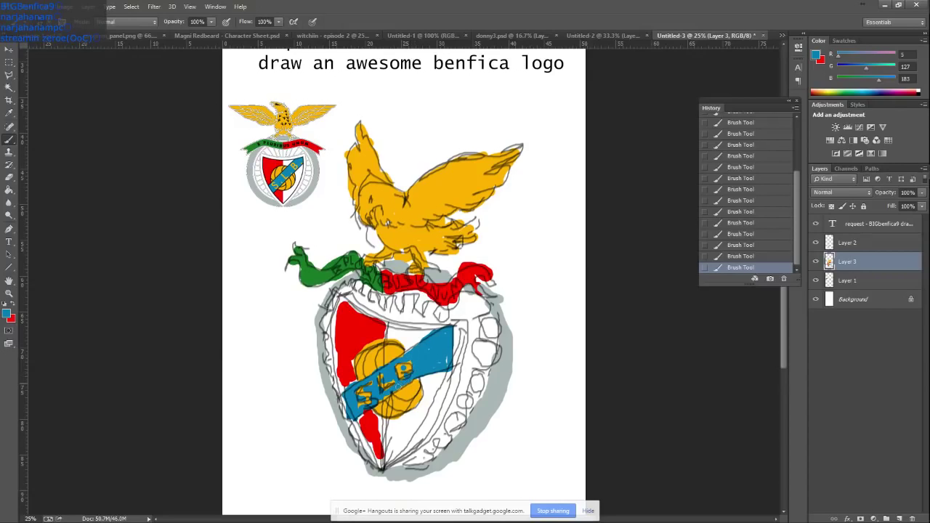
# Step: Undo the last stroke, sample the ball's gold and retrace the SLB letters on the blue band
pyautogui.press('x')
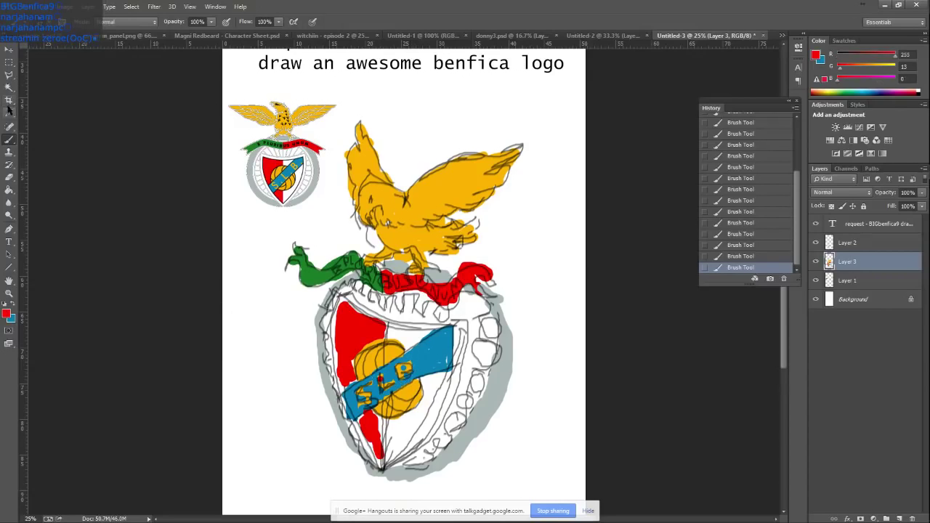
pyautogui.click(10, 113)
pyautogui.click(756, 256)
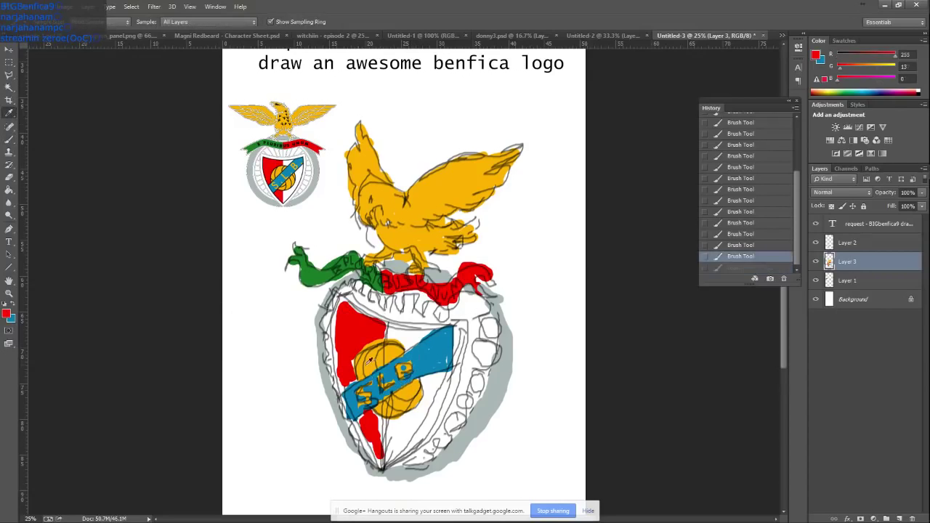
pyautogui.click(375, 357)
pyautogui.click(9, 139)
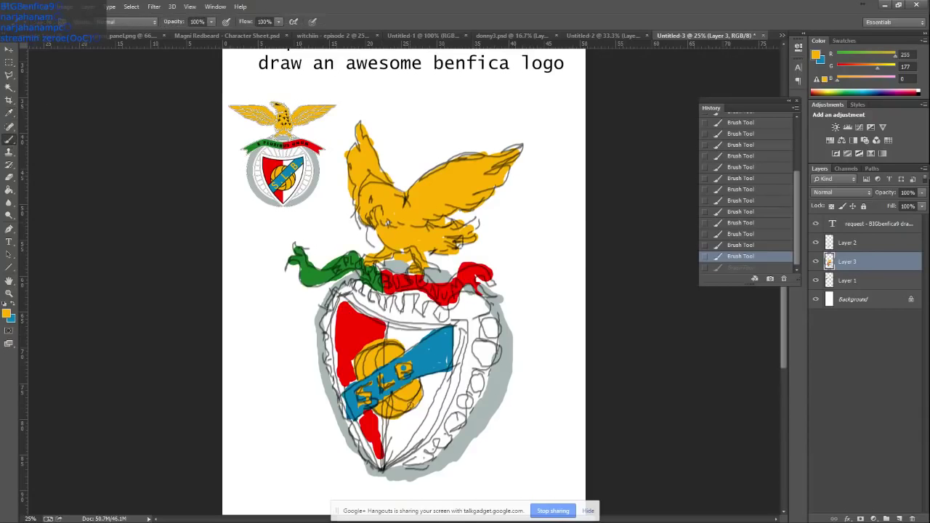
pyautogui.moveTo(381, 379); pyautogui.dragTo(391, 385)
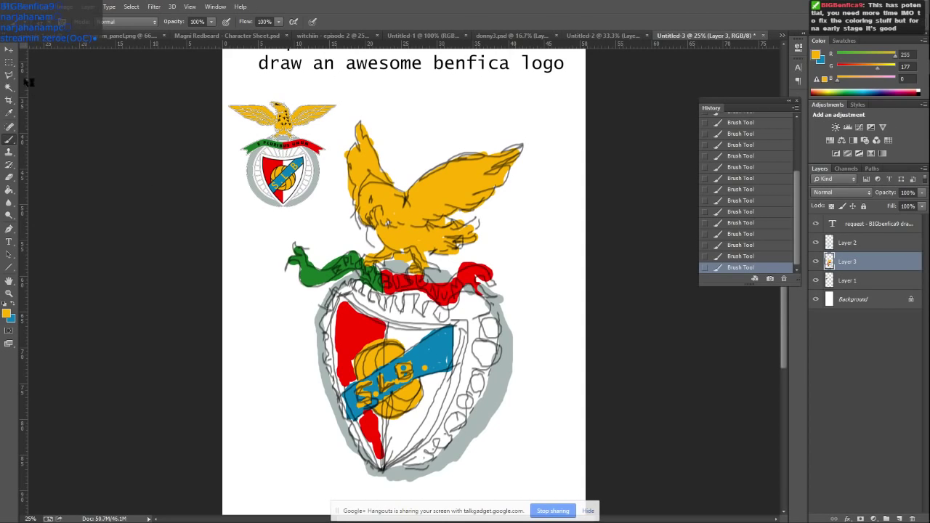
# Step: Save the drawing as Untitled-3.psd and zoom out to view the whole page
pyautogui.click(10, 63)
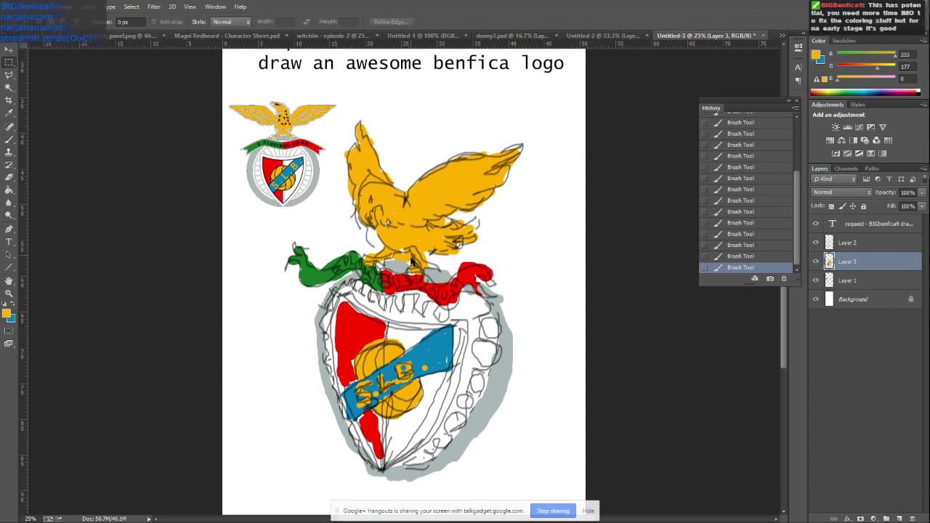
pyautogui.hotkey('ctrl', 's')
pyautogui.click(398, 301)
pyautogui.hotkey('ctrl', '-')
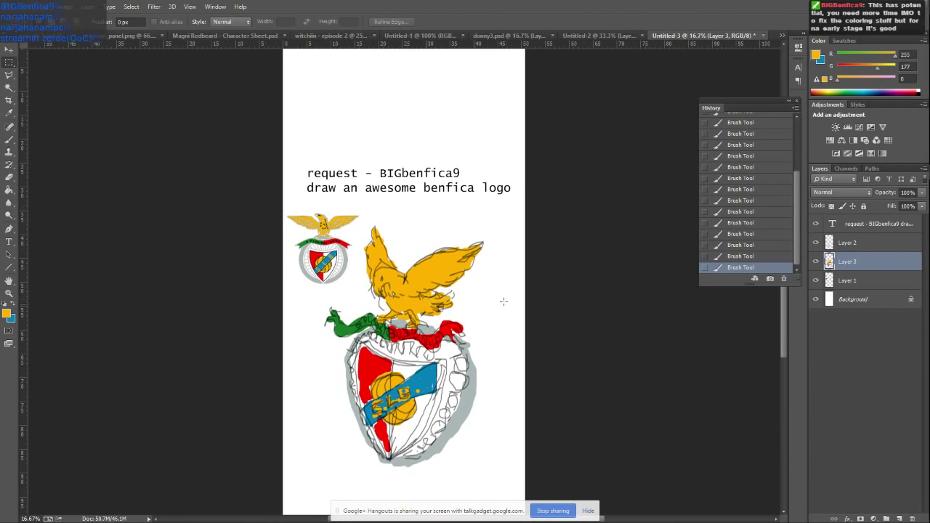